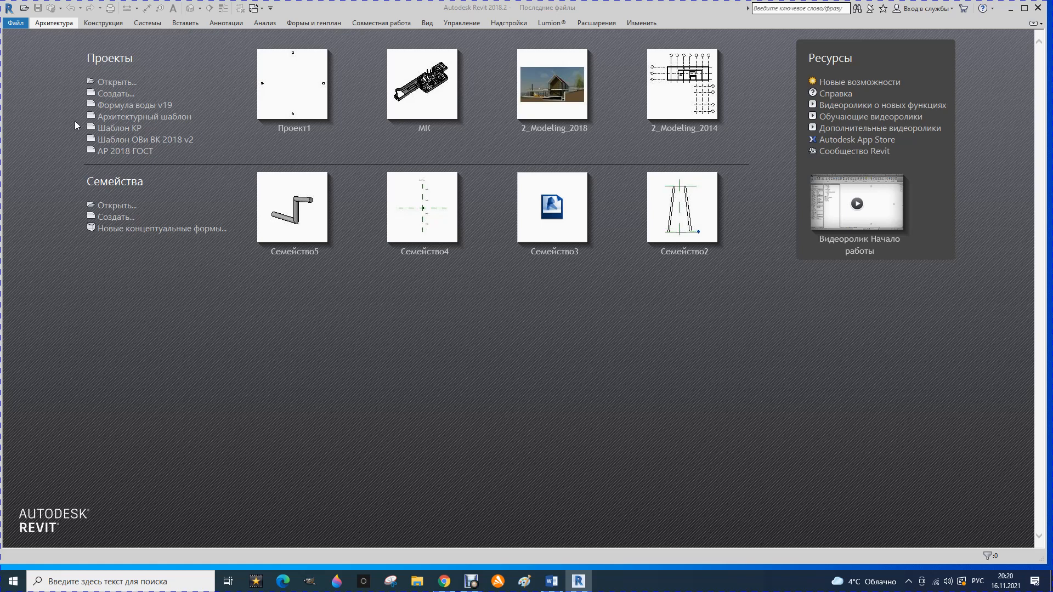
- Create a new project from the architectural template "Архитектурный шаблон"
{"action": "left_click", "coordinate": [119, 116]}
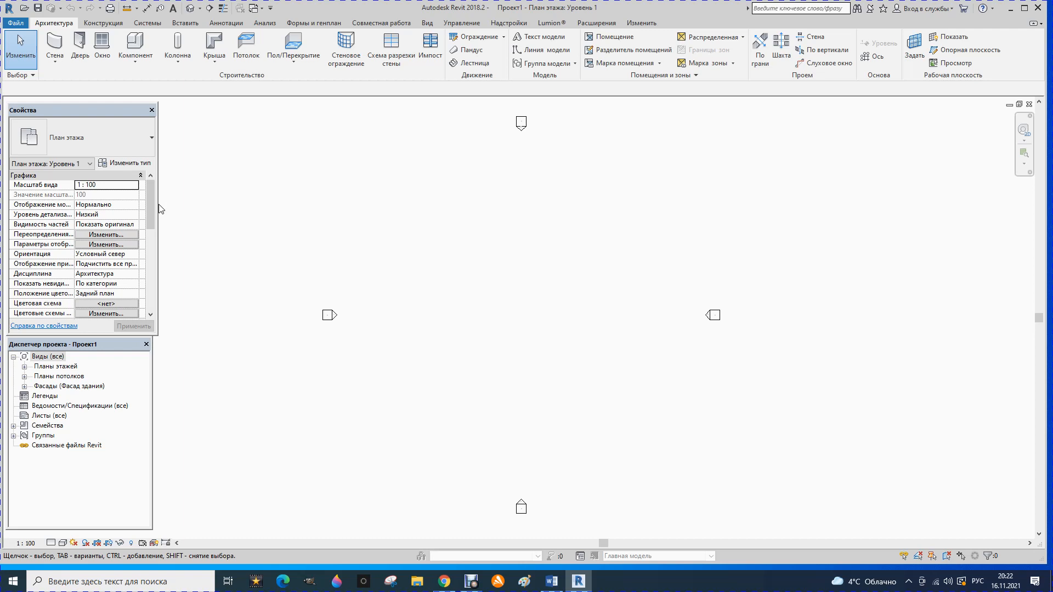
{"action": "left_click", "coordinate": [90, 25]}
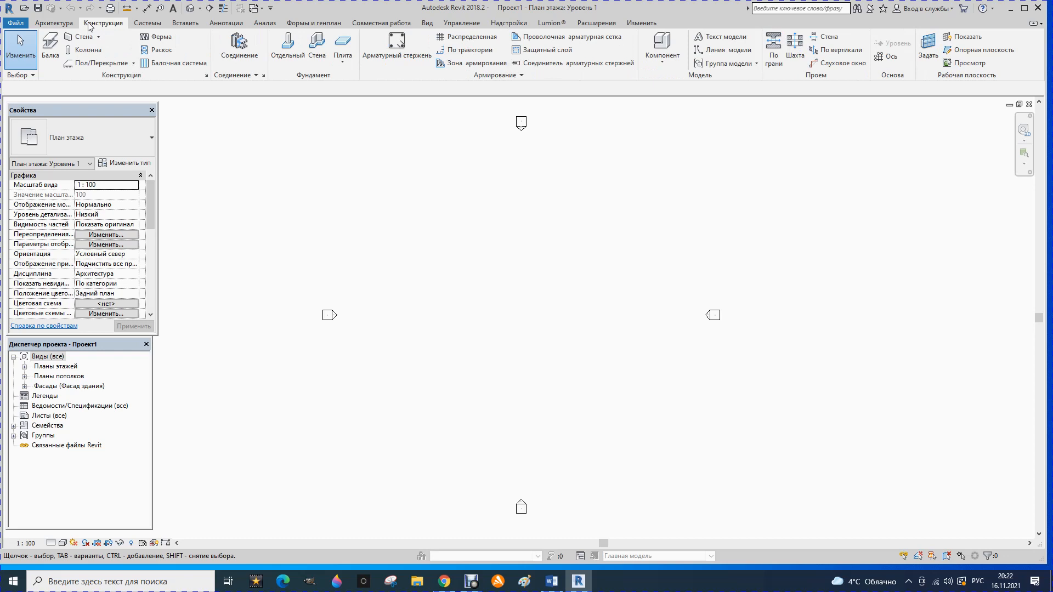
{"action": "left_click", "coordinate": [142, 26]}
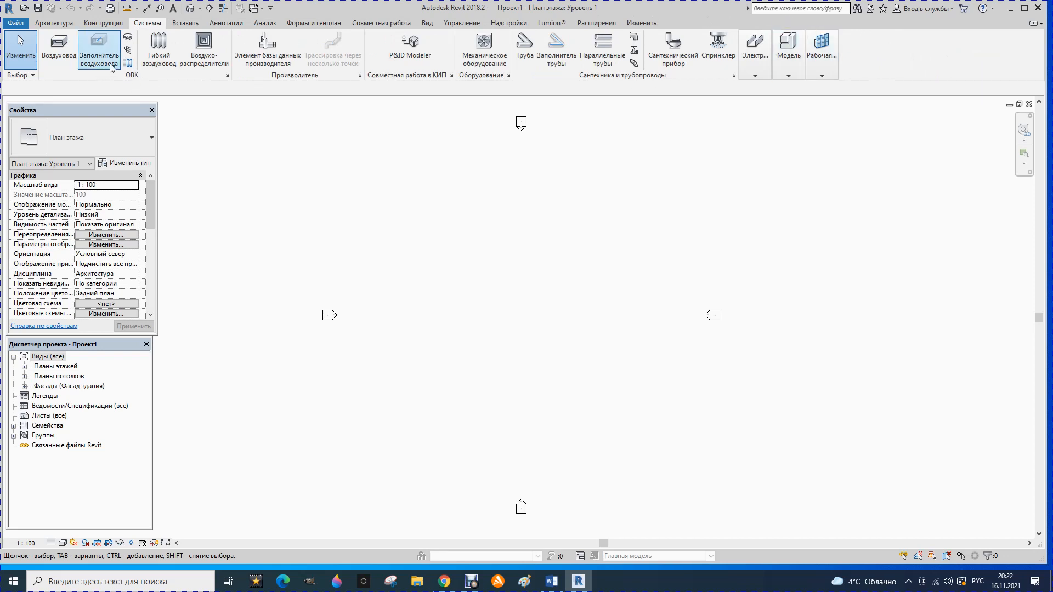
{"action": "left_click", "coordinate": [185, 23]}
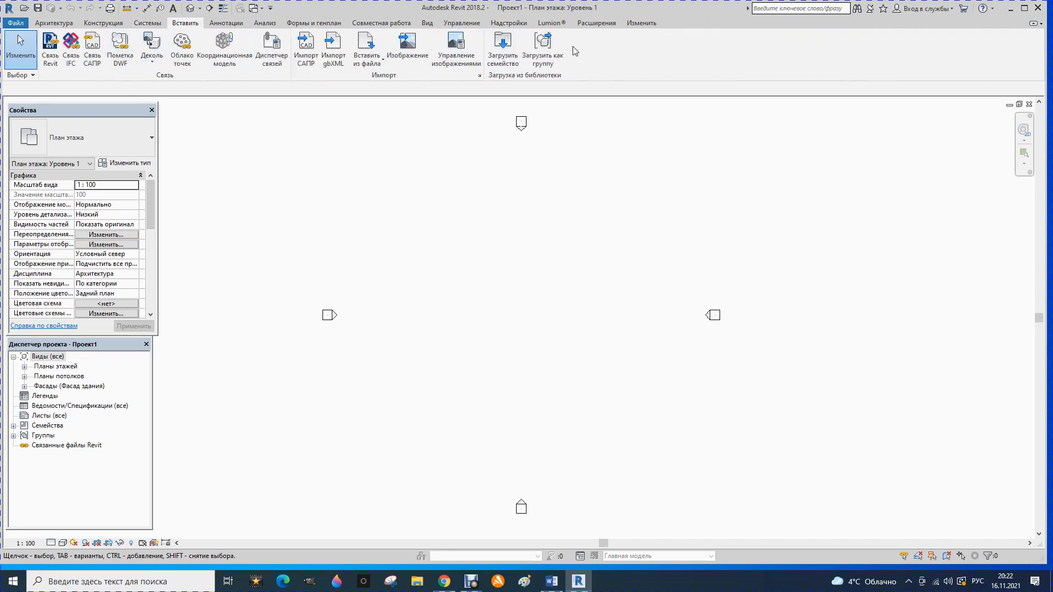
- Start an architectural wall and examine its options for height or depth, top constraint and location line
{"action": "left_click", "coordinate": [54, 25]}
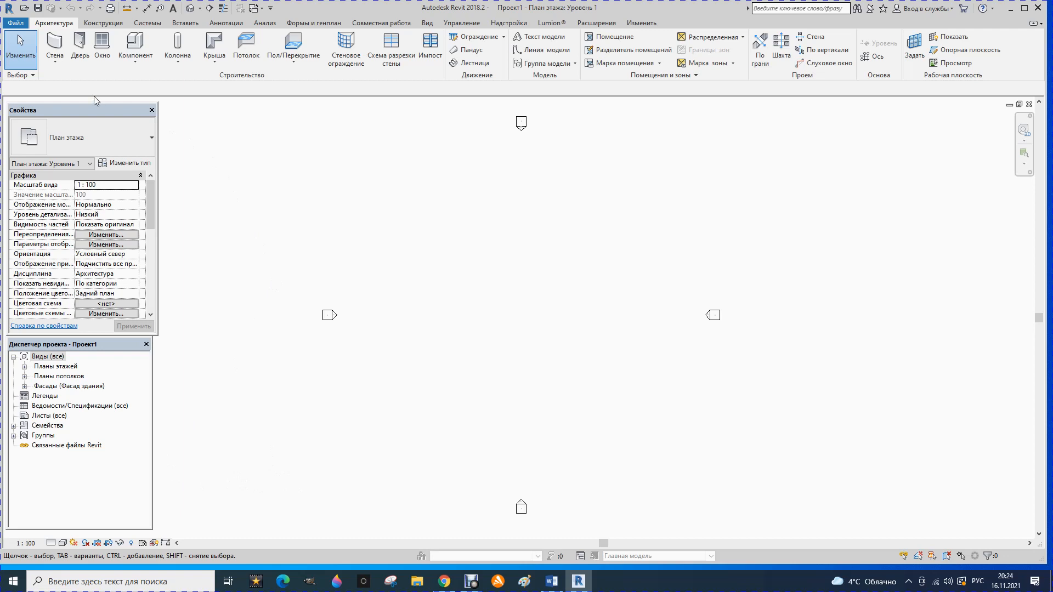
{"action": "left_click", "coordinate": [53, 61]}
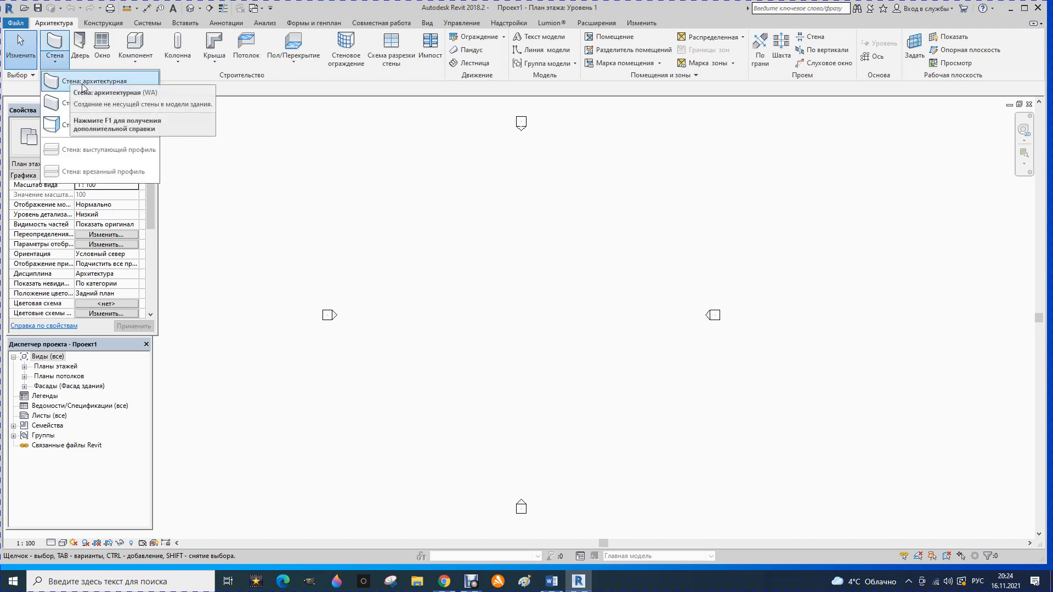
{"action": "left_click", "coordinate": [82, 86]}
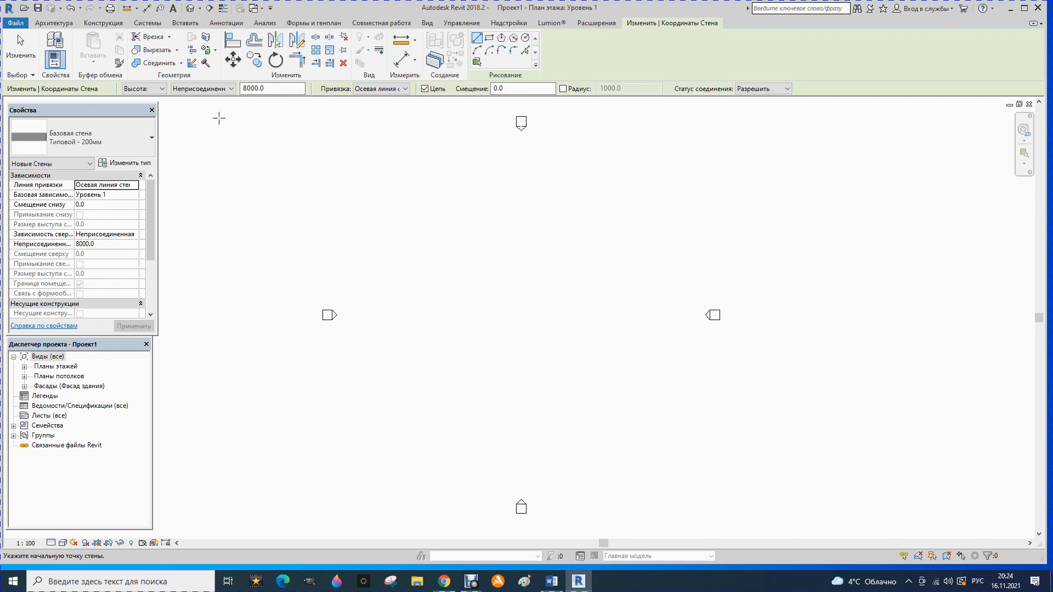
{"action": "left_click", "coordinate": [161, 89]}
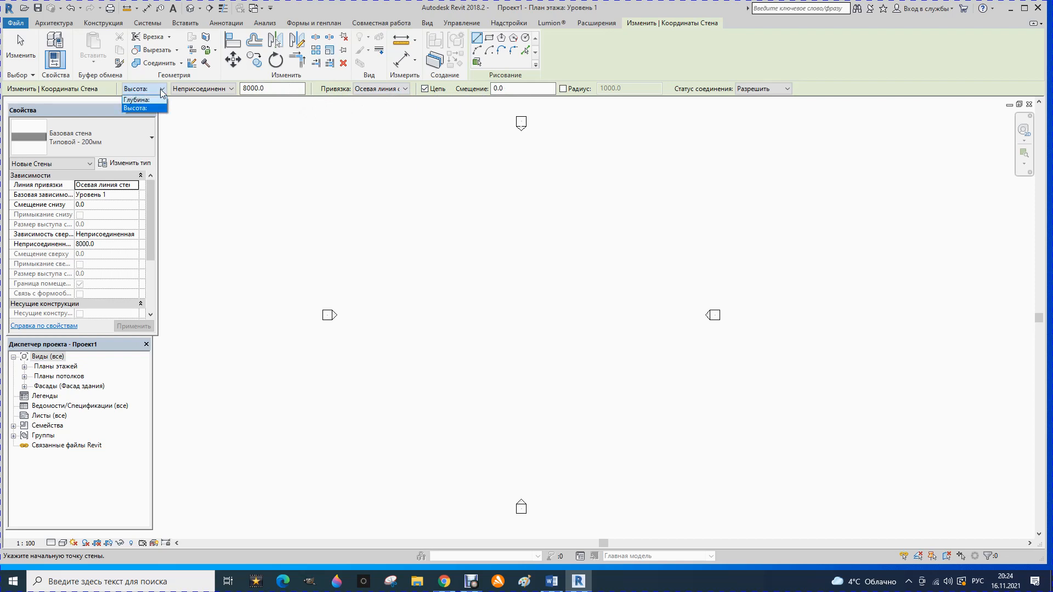
{"action": "left_click", "coordinate": [233, 94]}
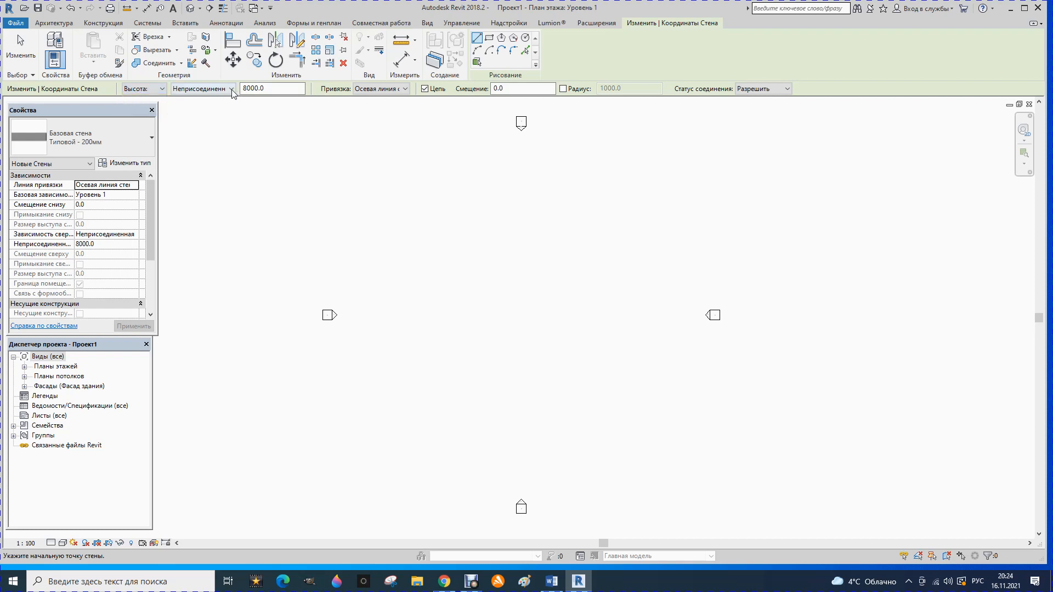
{"action": "left_click", "coordinate": [232, 93]}
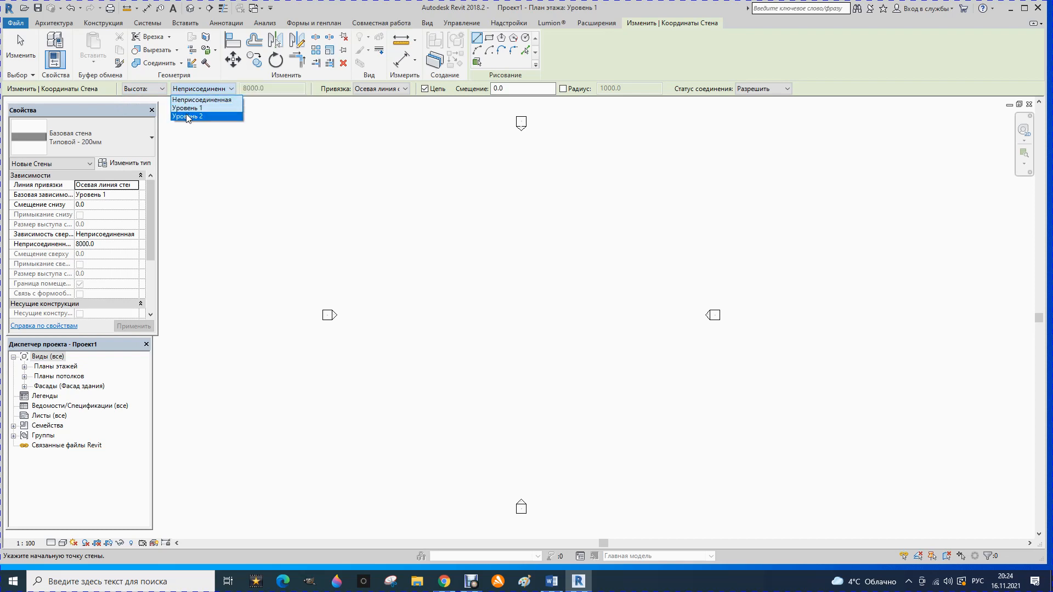
{"action": "left_click", "coordinate": [405, 90]}
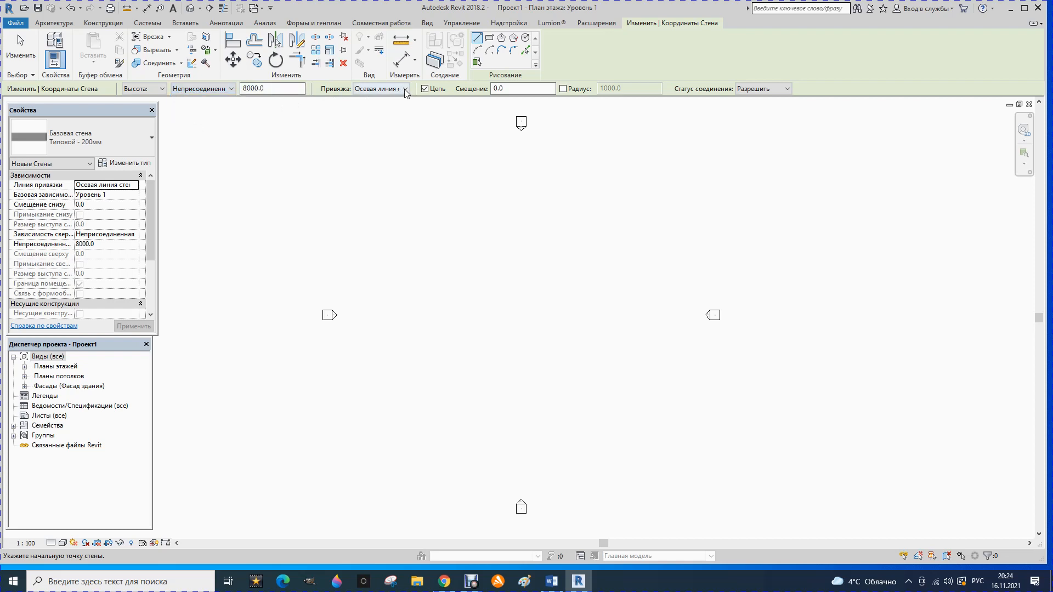
{"action": "left_click", "coordinate": [405, 89]}
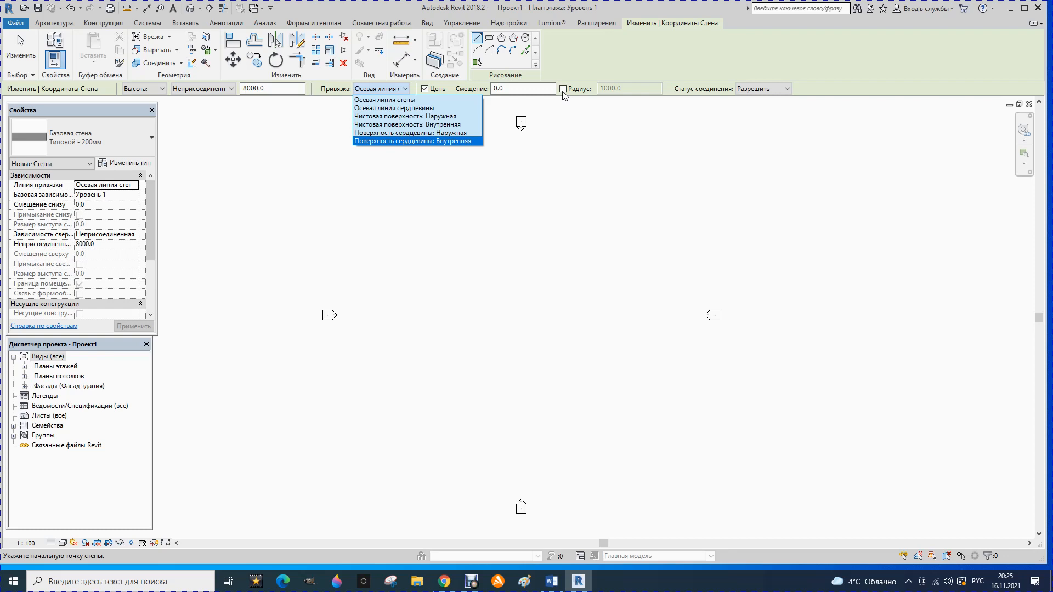
{"action": "left_click", "coordinate": [273, 170]}
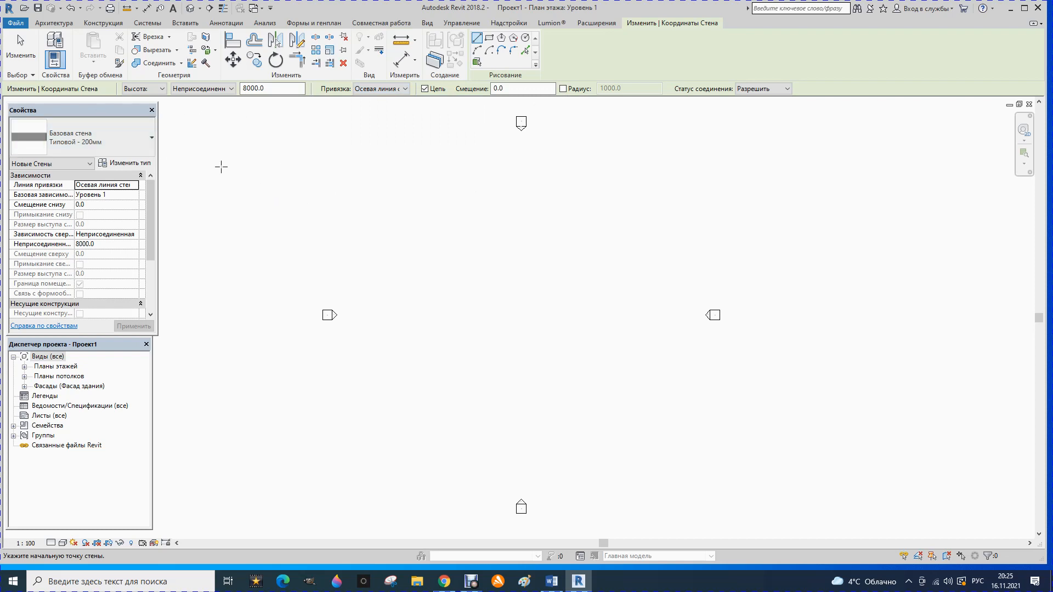
- Open the default 3D view and tile it with the Level 1 floor plan
{"action": "left_click", "coordinate": [48, 24]}
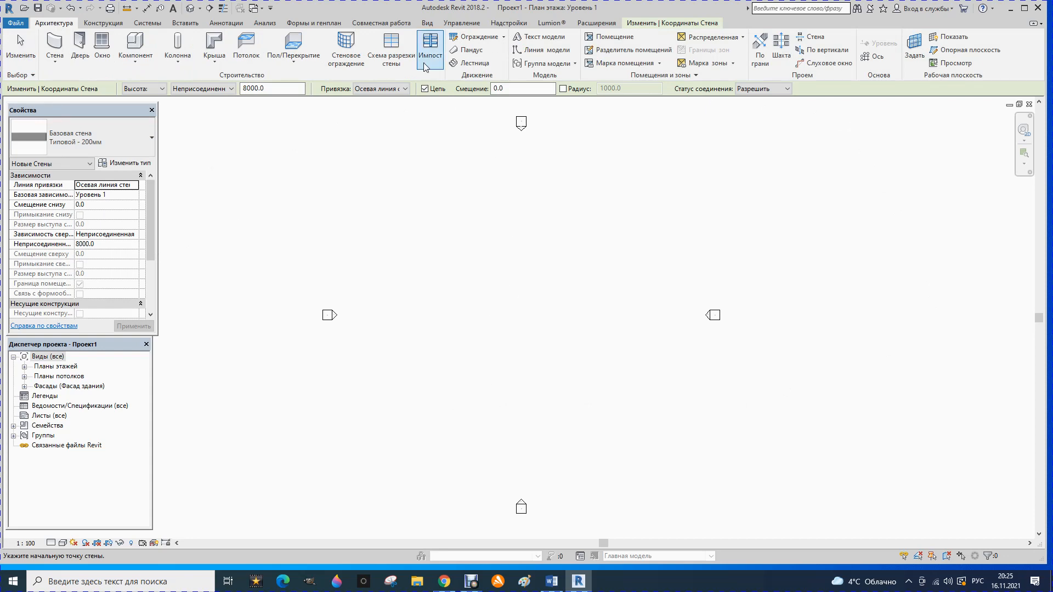
{"action": "left_click", "coordinate": [428, 24]}
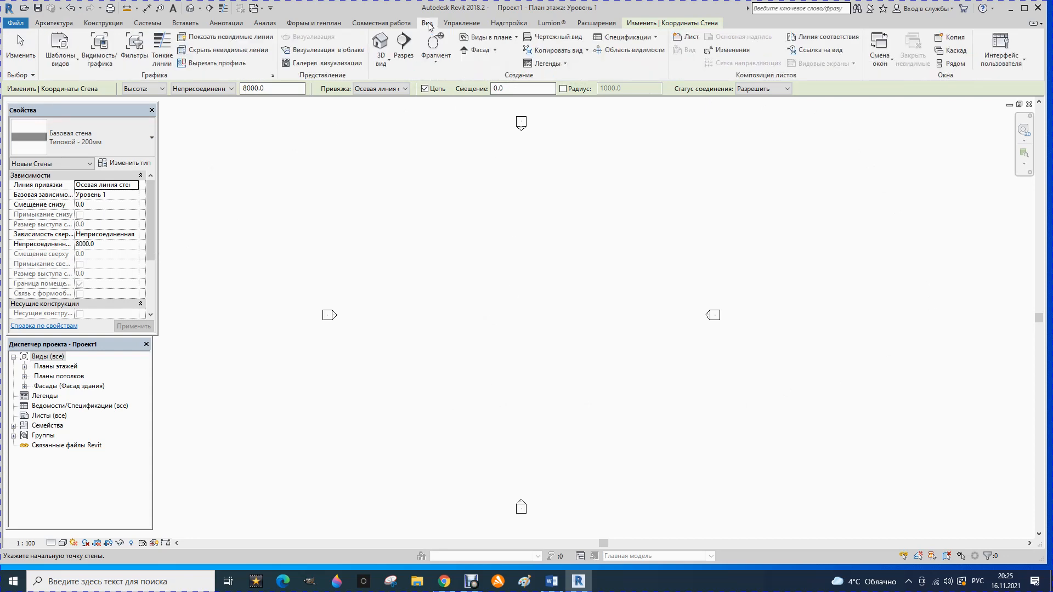
{"action": "left_click", "coordinate": [389, 60]}
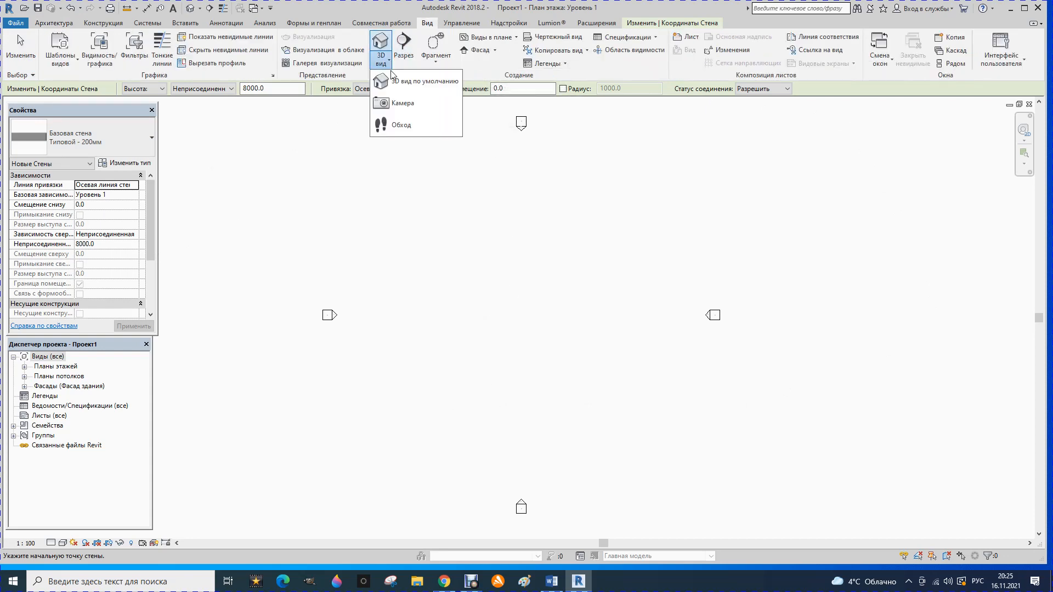
{"action": "left_click", "coordinate": [408, 87]}
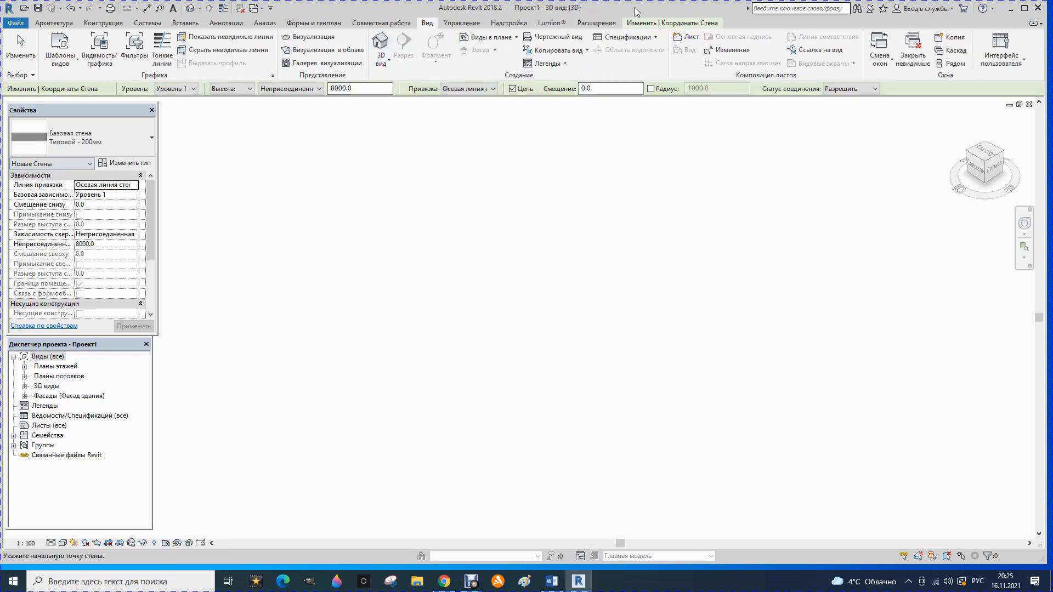
{"action": "left_click", "coordinate": [949, 64]}
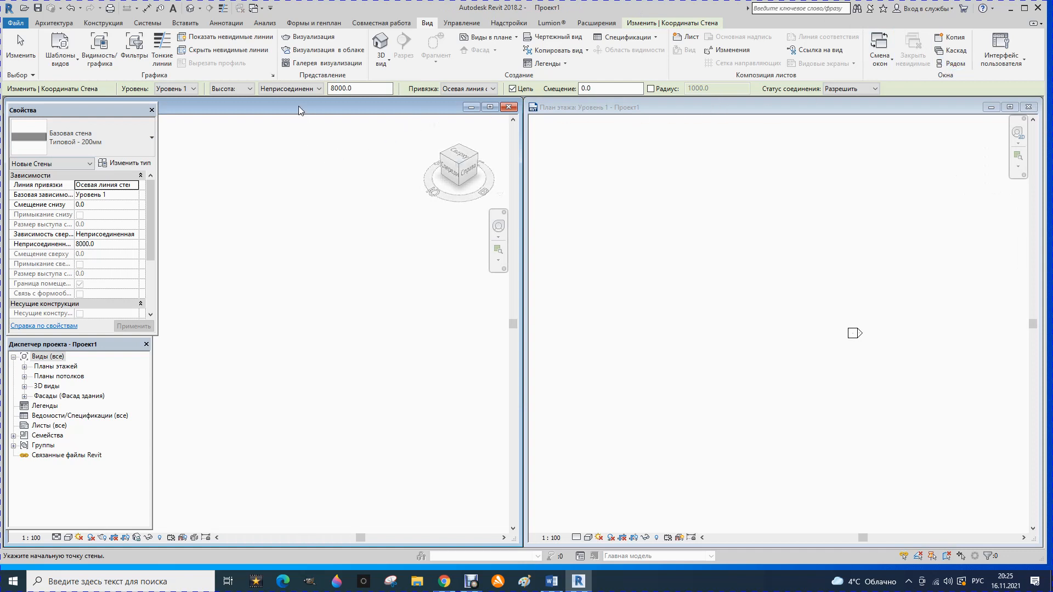
- Swap the two view windows so the floor plan precedes the 3D view, narrowing the 3D window and widening the plan
{"action": "left_click_drag", "start_coordinate": [298, 106], "coordinate": [818, 150]}
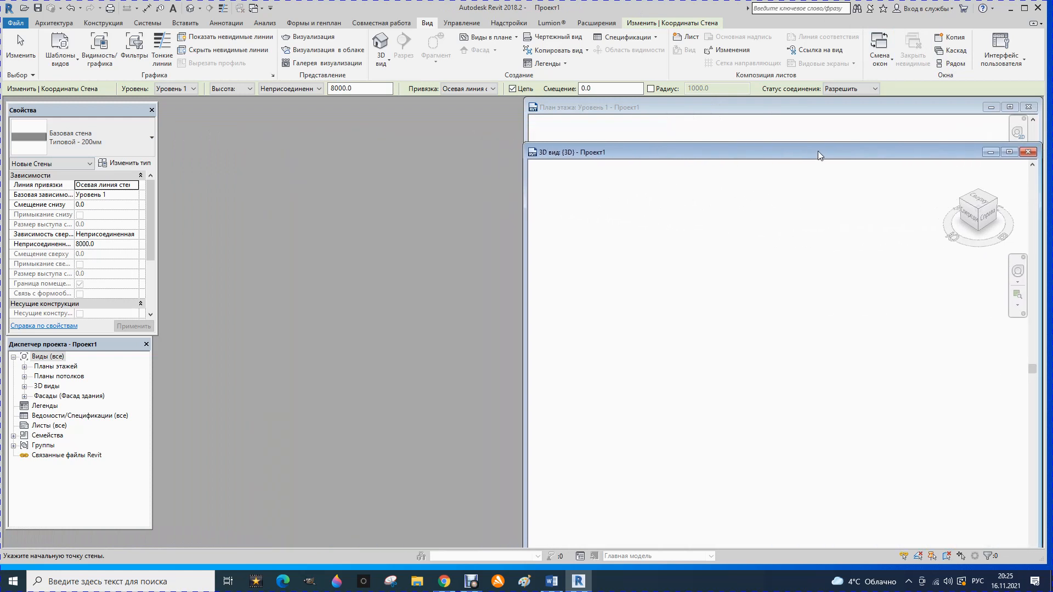
{"action": "left_click_drag", "start_coordinate": [798, 106], "coordinate": [363, 115]}
{"action": "left_click_drag", "start_coordinate": [722, 145], "coordinate": [735, 108]}
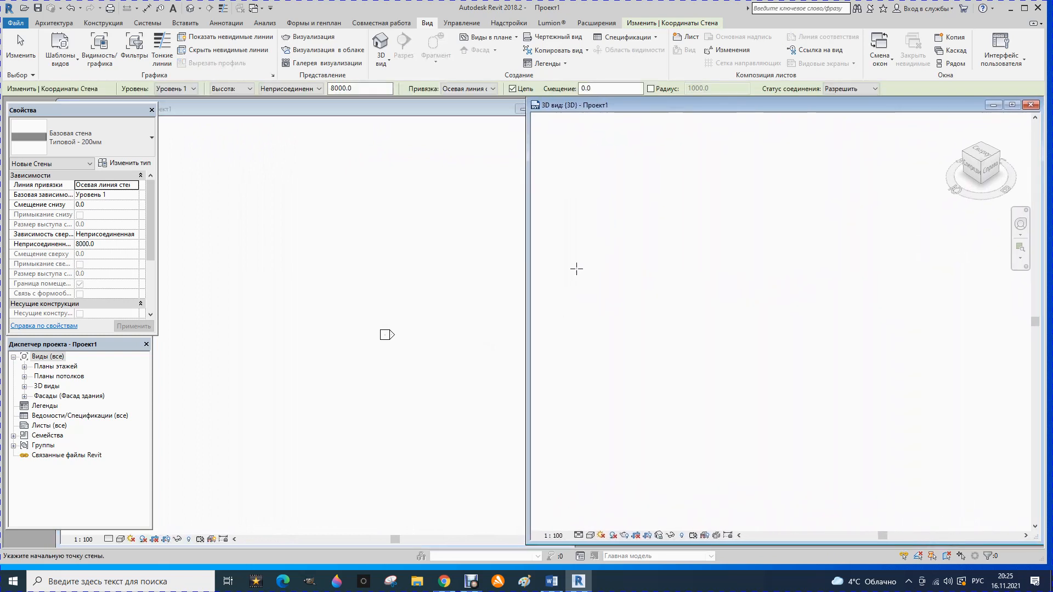
{"action": "left_click_drag", "start_coordinate": [527, 282], "coordinate": [596, 285]}
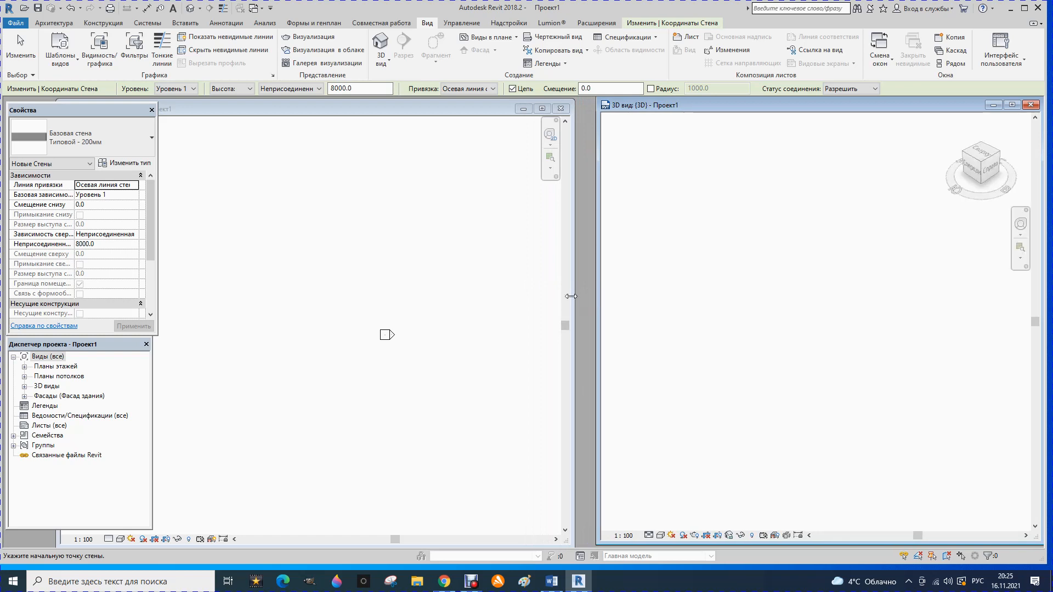
{"action": "left_click_drag", "start_coordinate": [570, 300], "coordinate": [593, 299]}
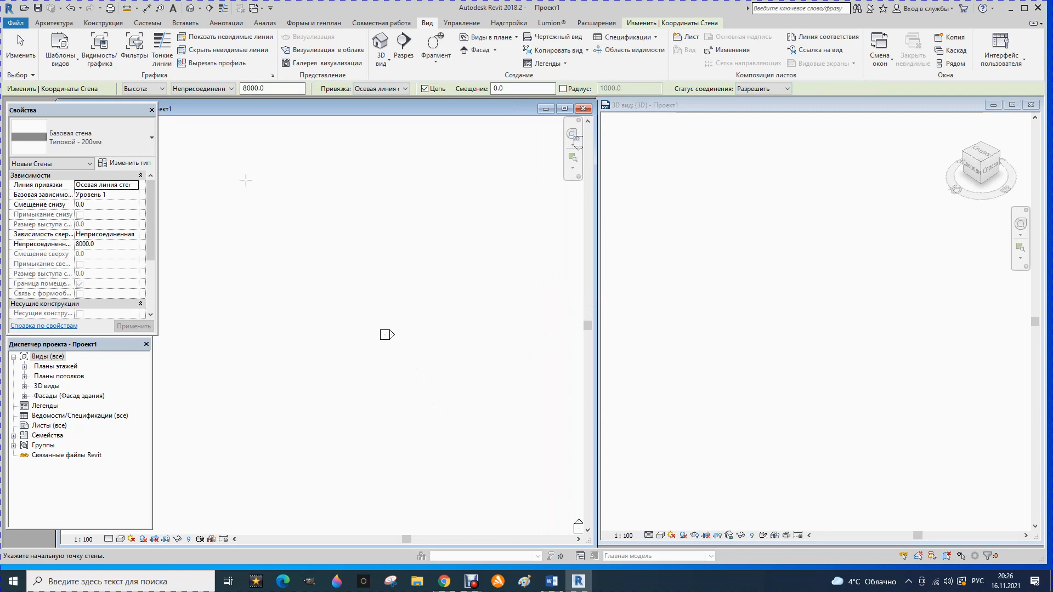
{"action": "scroll", "coordinate": [271, 306], "scroll_direction": "up", "scroll_amount": 3}
{"action": "scroll", "coordinate": [270, 306], "scroll_direction": "down", "scroll_amount": 1}
{"action": "scroll", "coordinate": [428, 295], "scroll_direction": "up", "scroll_amount": 1}
- View the 3D window from the top, the left side and isometric corners, cancelling the active wall command
{"action": "left_click", "coordinate": [981, 149]}
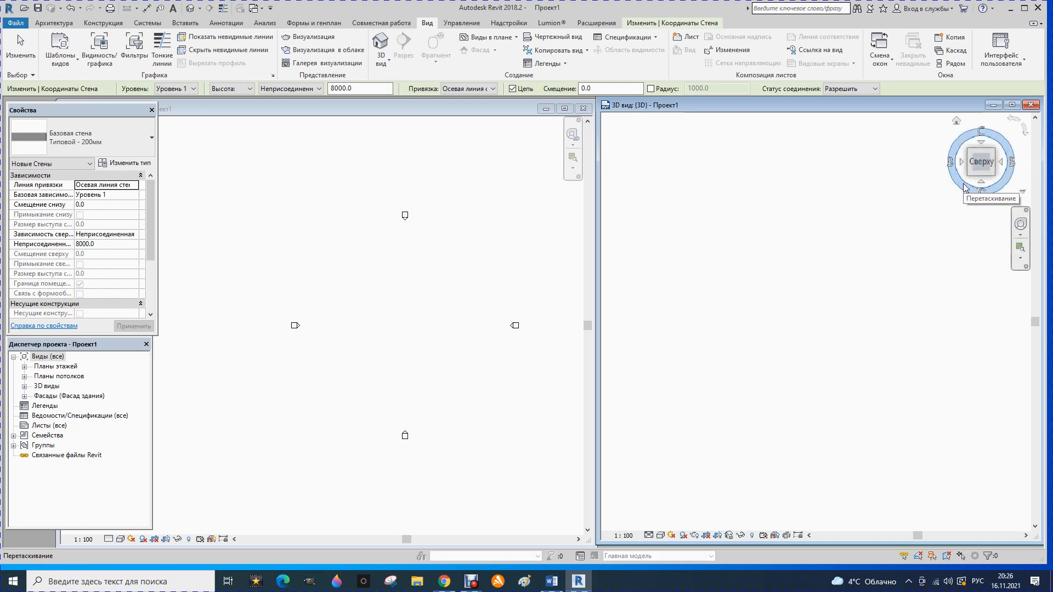
{"action": "left_click", "coordinate": [961, 163]}
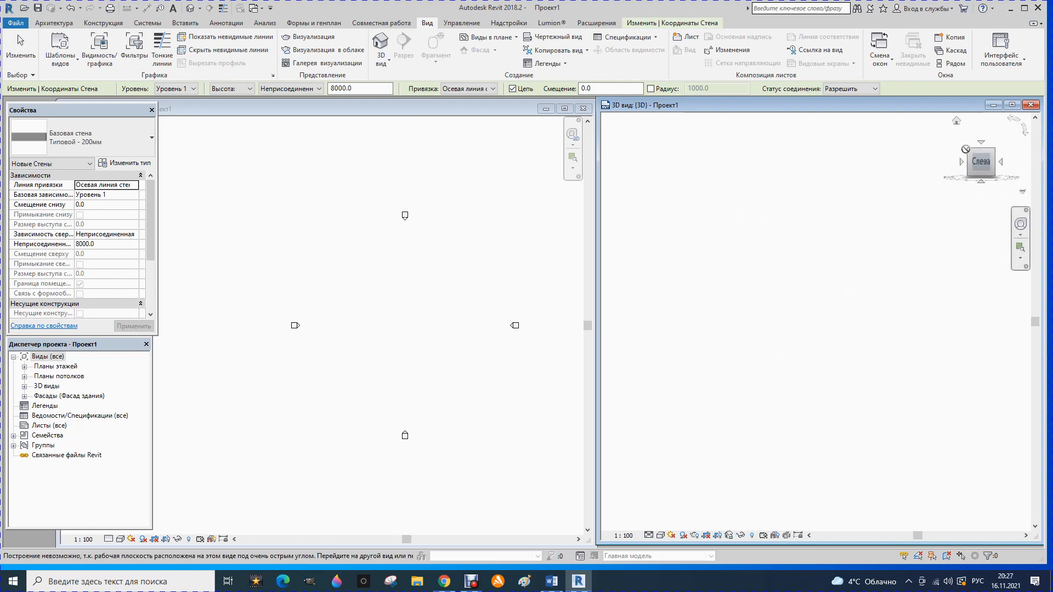
{"action": "left_click", "coordinate": [966, 148]}
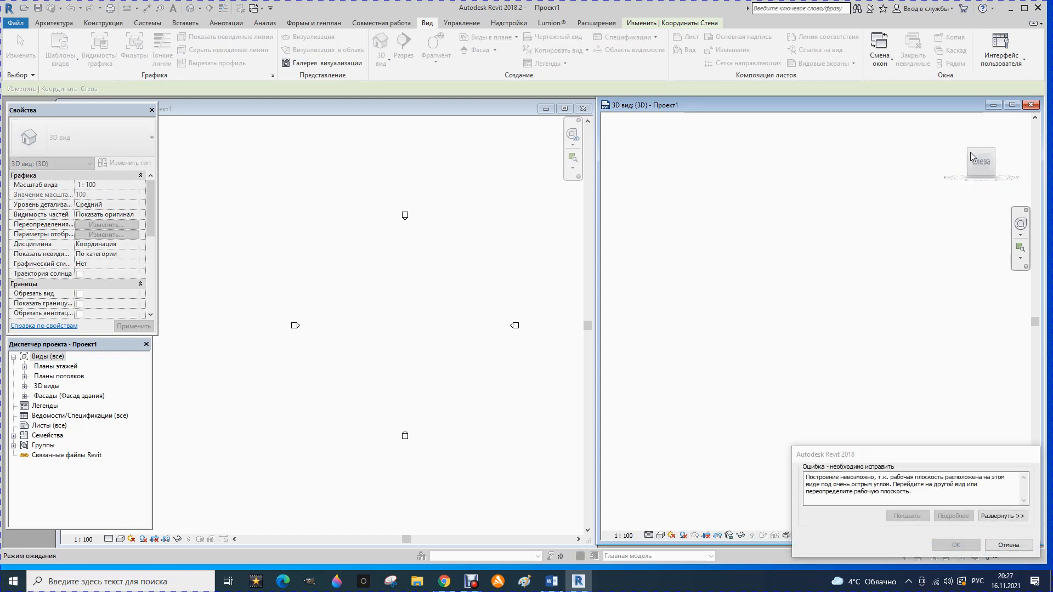
{"action": "left_click", "coordinate": [990, 545]}
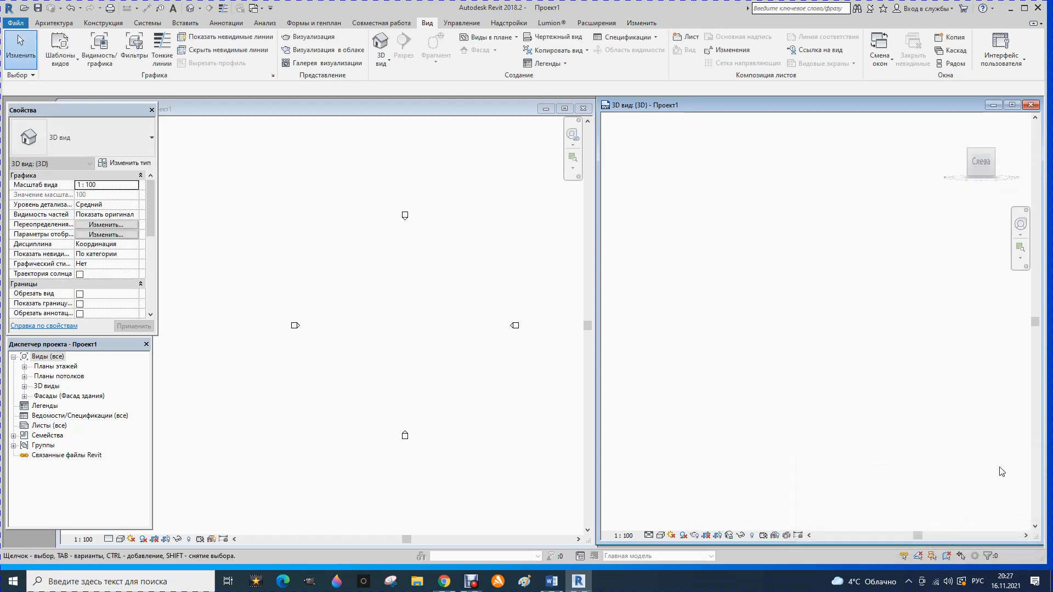
{"action": "left_click", "coordinate": [968, 155]}
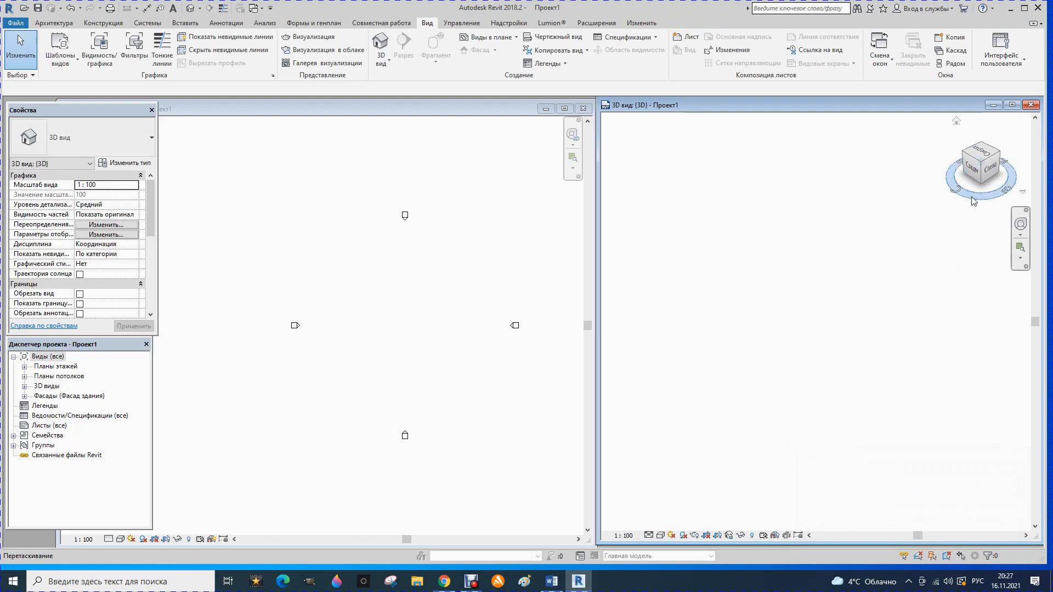
{"action": "left_click", "coordinate": [982, 146]}
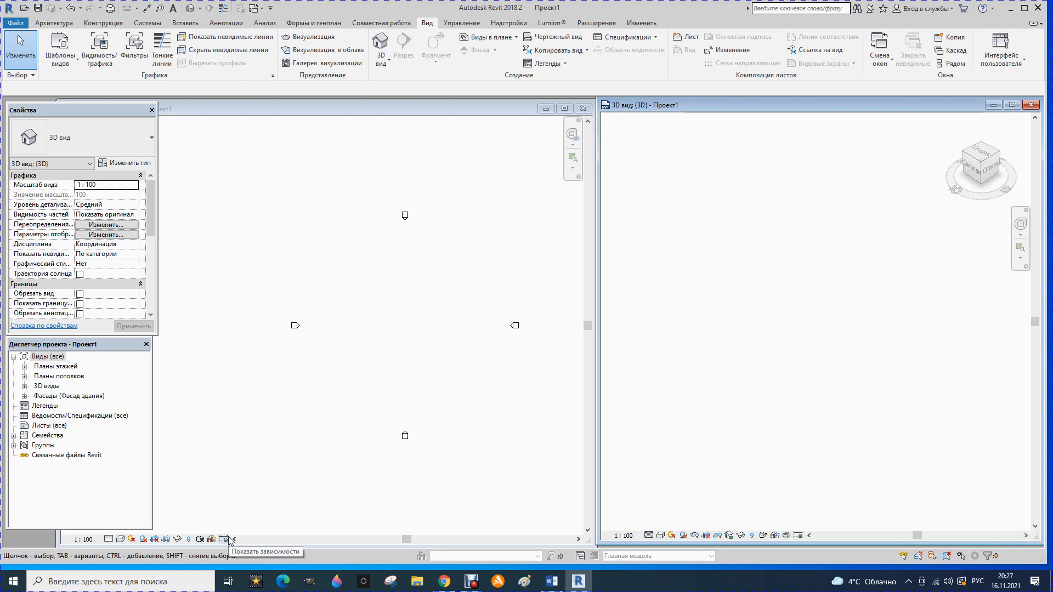
- Set the floor plan's detail level to Высокий (fine)
{"action": "left_click", "coordinate": [108, 539]}
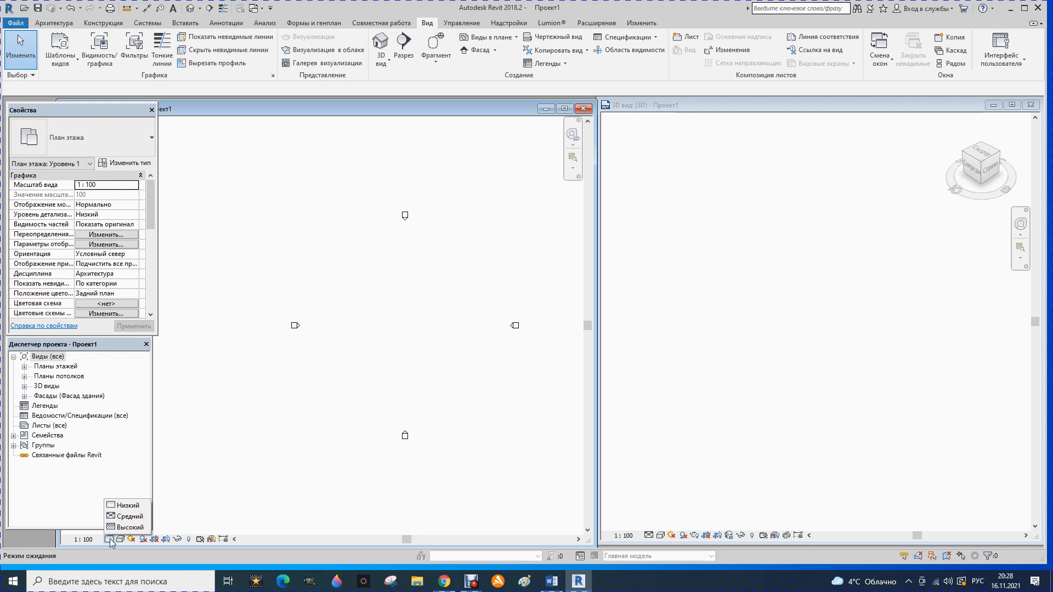
{"action": "left_click", "coordinate": [118, 528]}
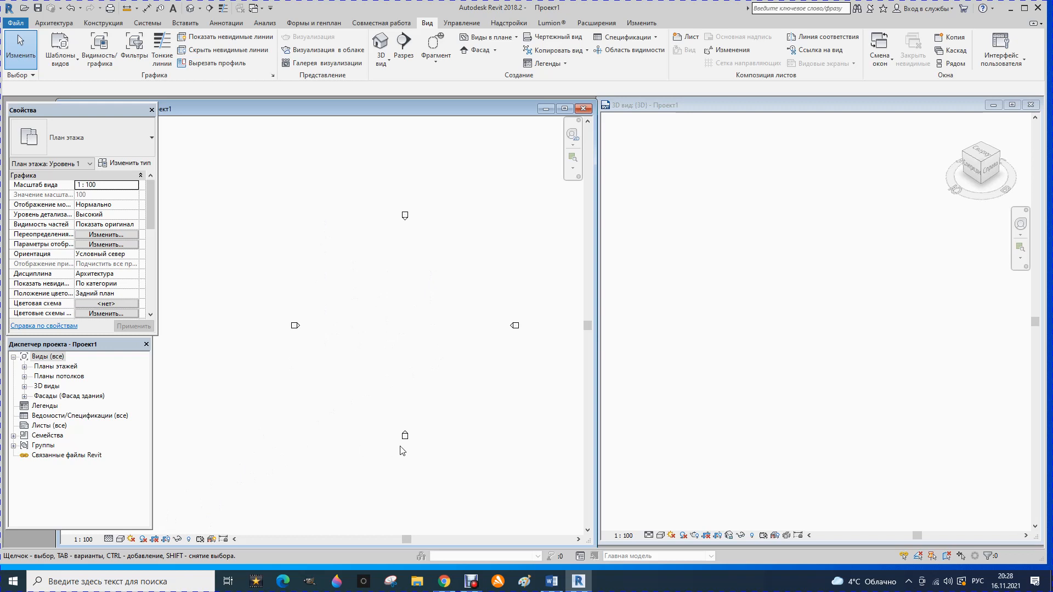
- Examine the visual styles and view scales available for the Level 1 floor plan without changing either setting
{"action": "left_click", "coordinate": [121, 541]}
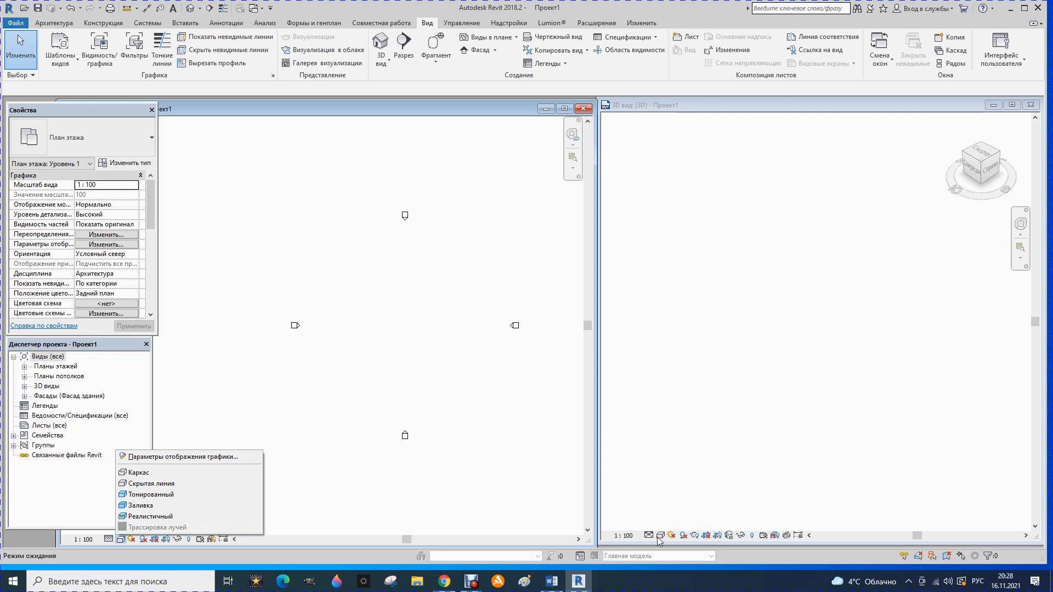
{"action": "left_click", "coordinate": [327, 458]}
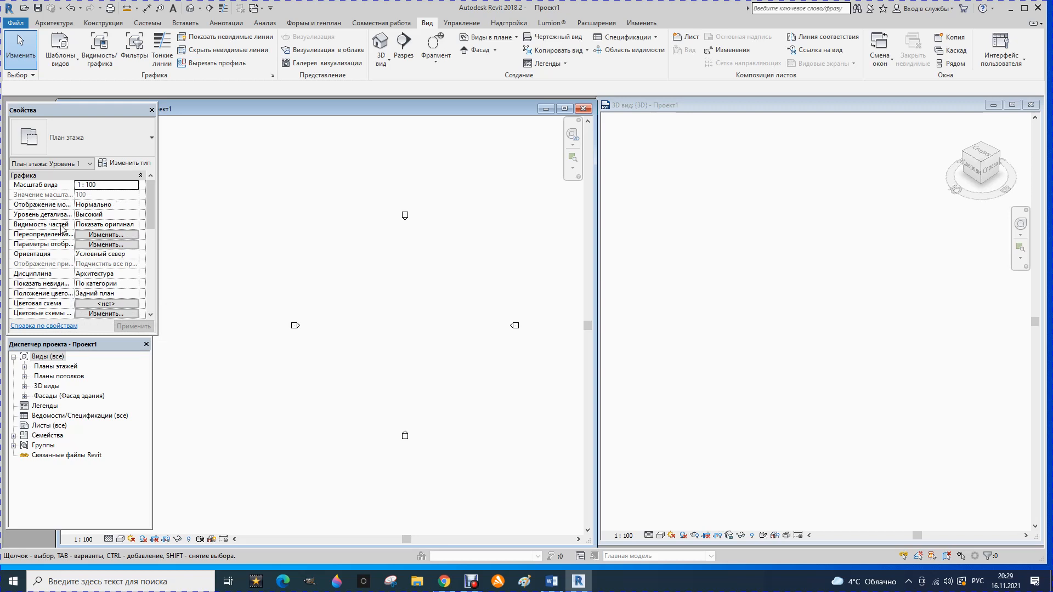
{"action": "left_click", "coordinate": [135, 187]}
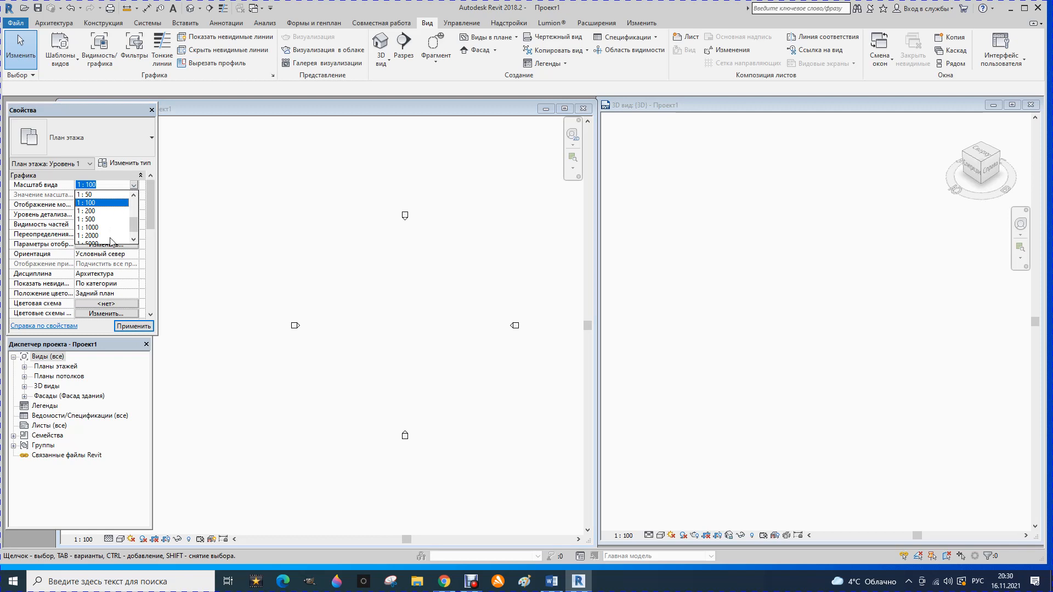
{"action": "left_click_drag", "start_coordinate": [134, 226], "coordinate": [134, 203]}
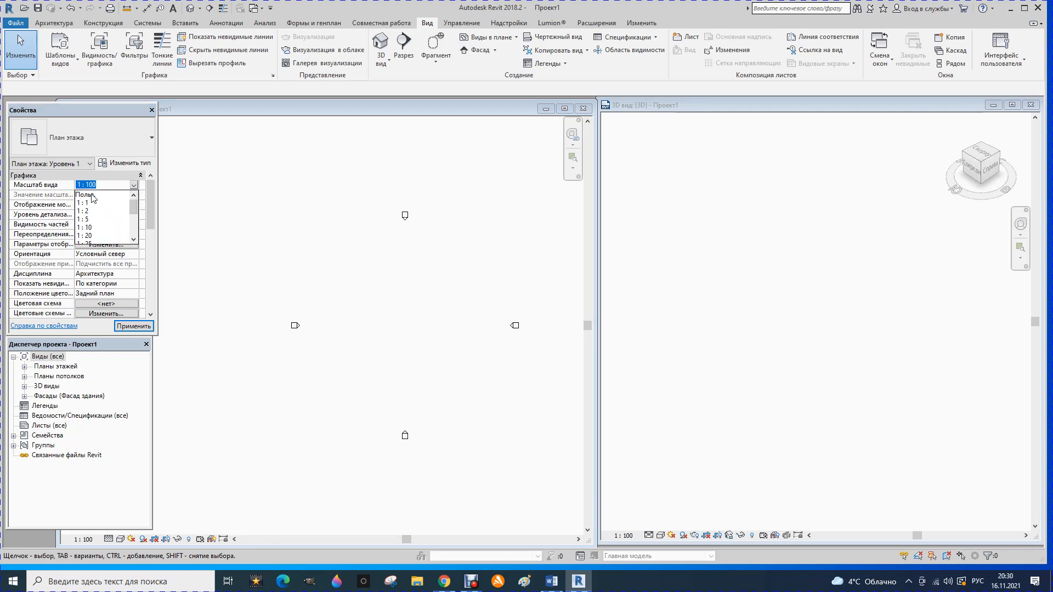
{"action": "left_click", "coordinate": [150, 209]}
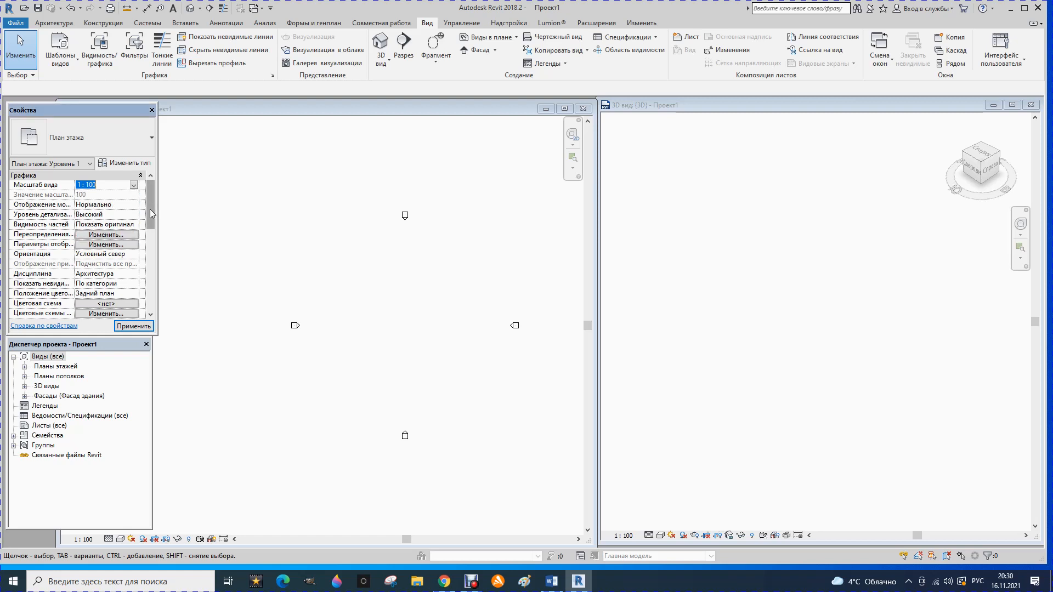
- Review the model display options (Отображение модели) for the Level 1 floor plan, leaving Нормально selected
{"action": "mouse_move", "coordinate": [45, 211]}
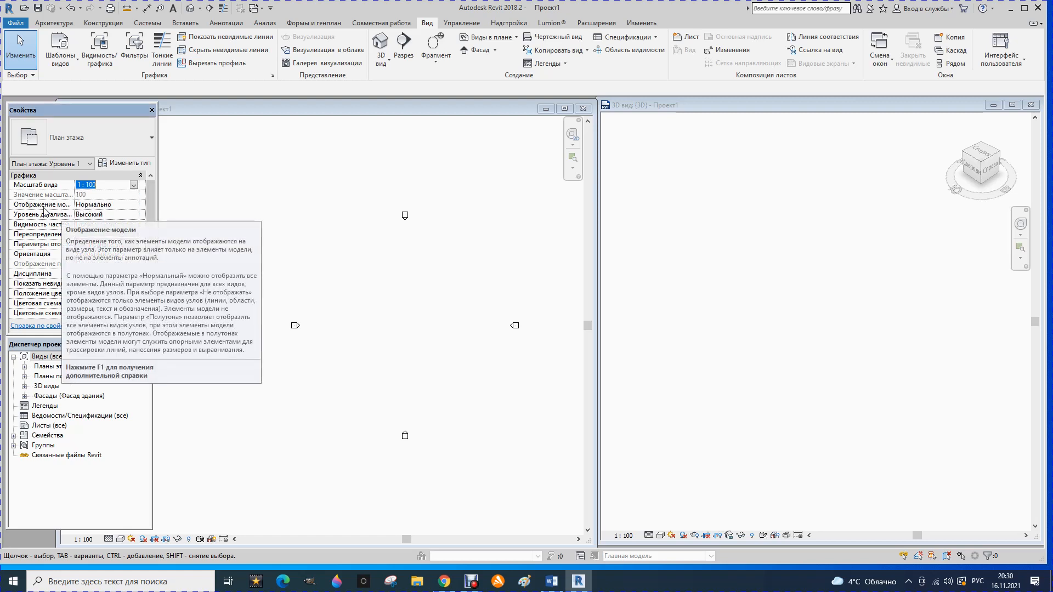
{"action": "left_click", "coordinate": [122, 206]}
{"action": "left_click", "coordinate": [134, 205]}
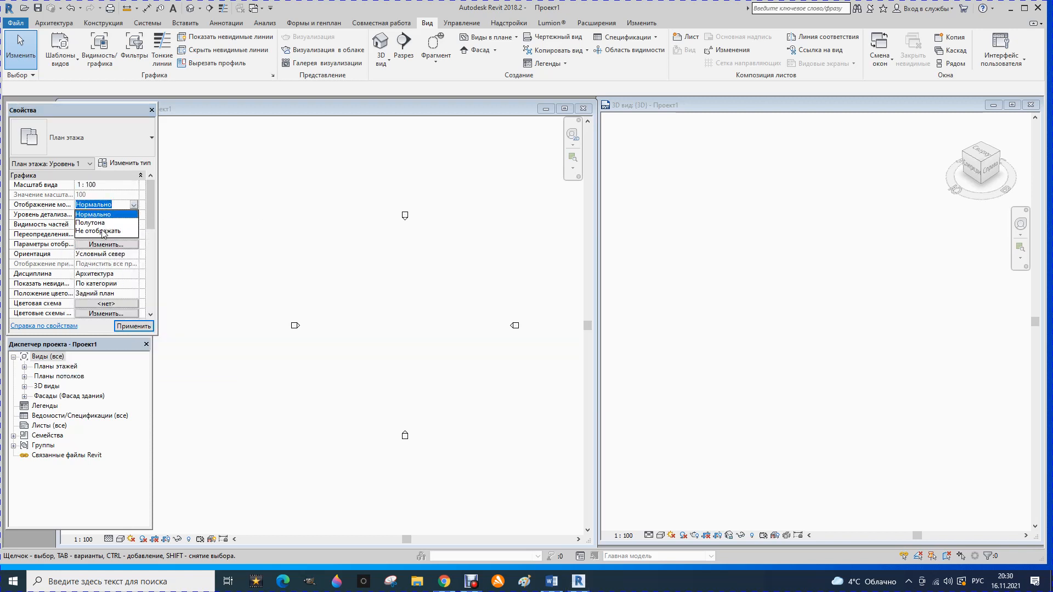
{"action": "left_click", "coordinate": [148, 217]}
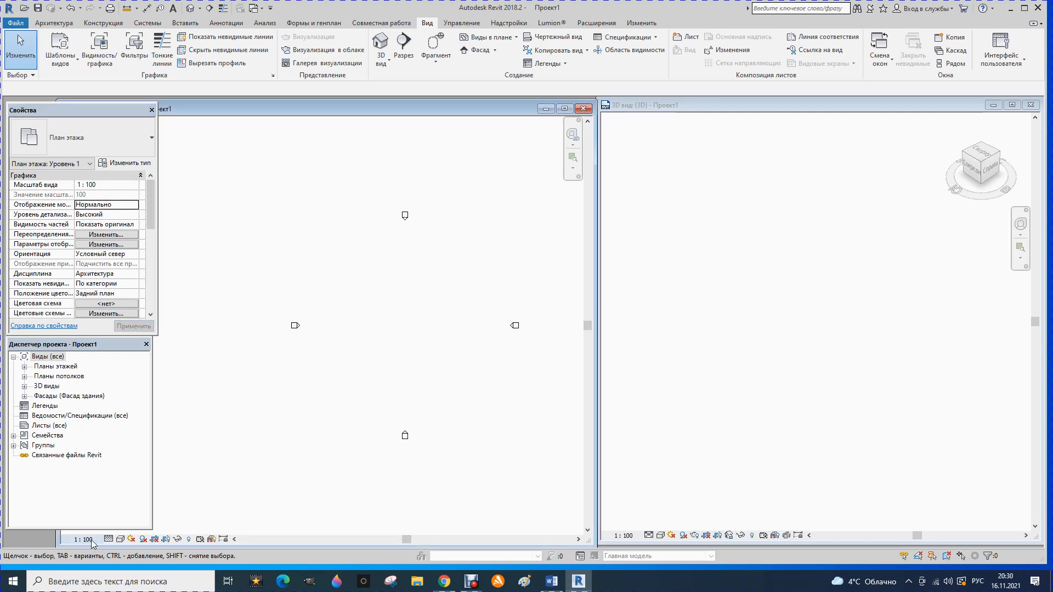
- Examine the floor plan's visibility/graphics overrides, including the discipline filter options and the list of model categories
{"action": "left_click", "coordinate": [97, 236]}
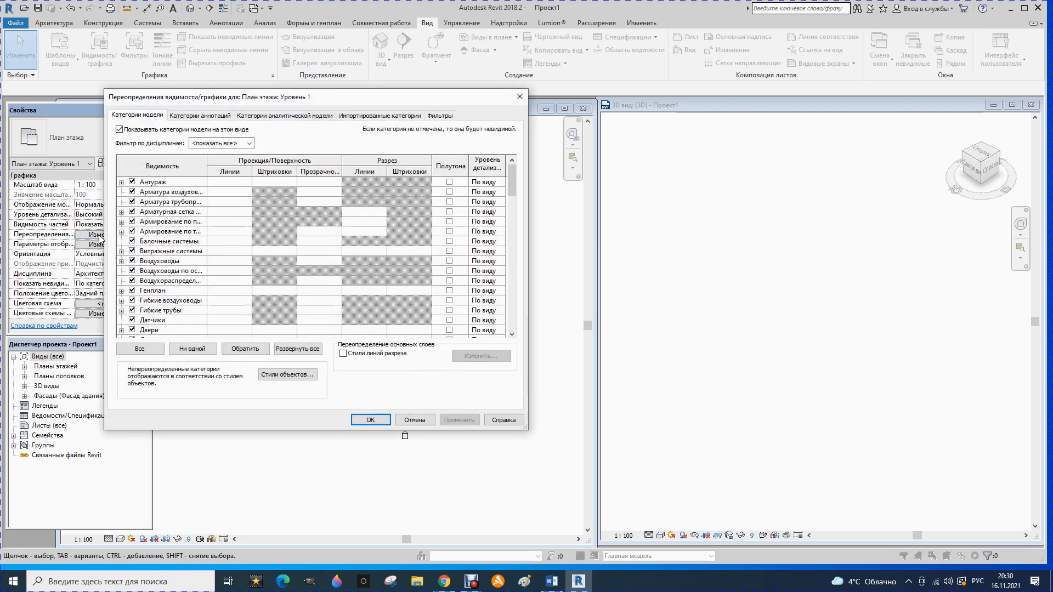
{"action": "left_click_drag", "start_coordinate": [342, 101], "coordinate": [441, 113]}
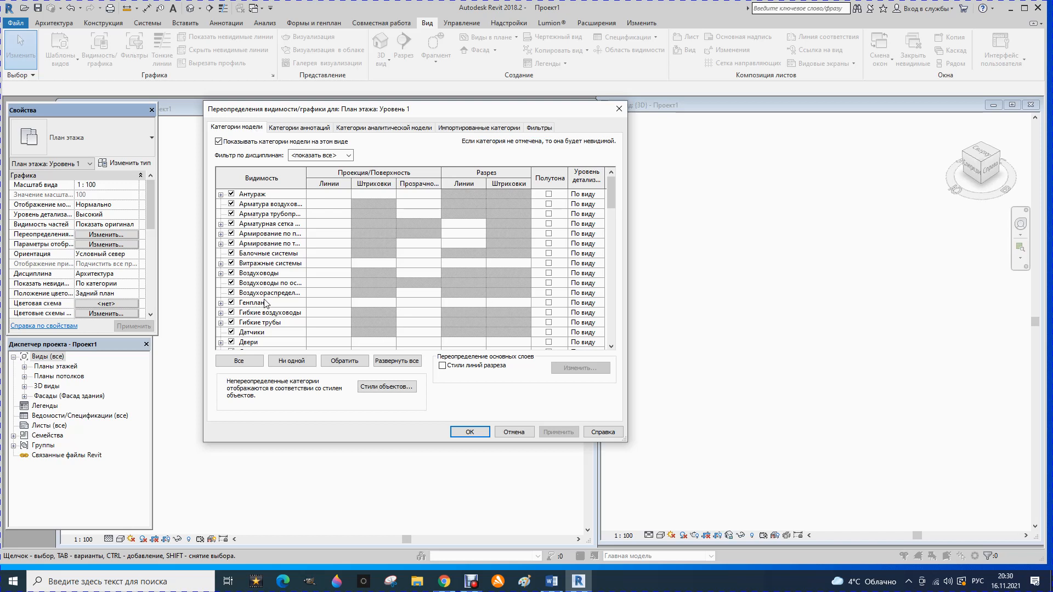
{"action": "scroll", "coordinate": [269, 302], "scroll_direction": "down", "scroll_amount": 3}
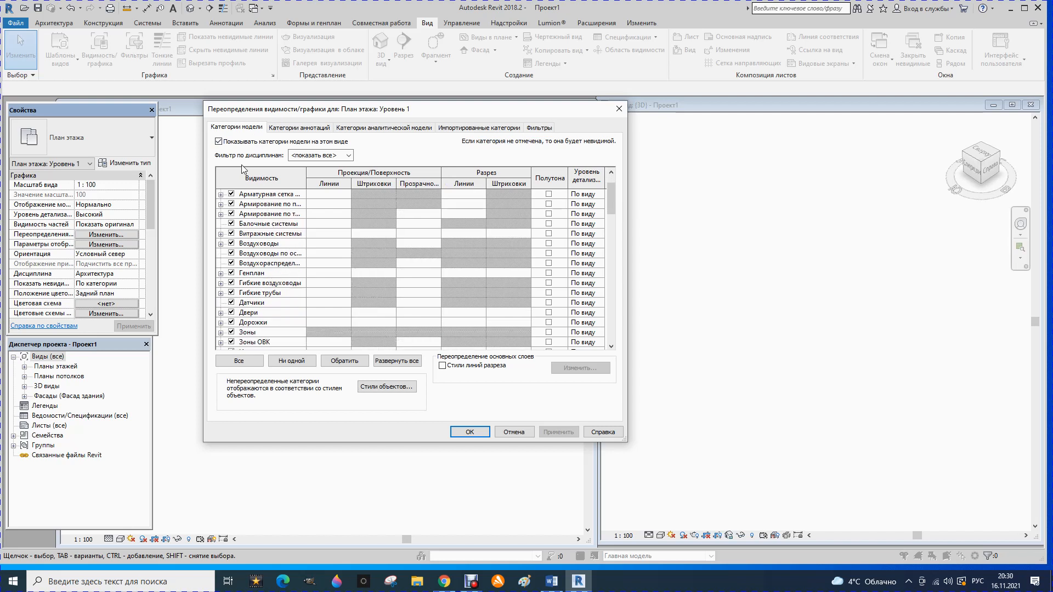
{"action": "left_click", "coordinate": [348, 156]}
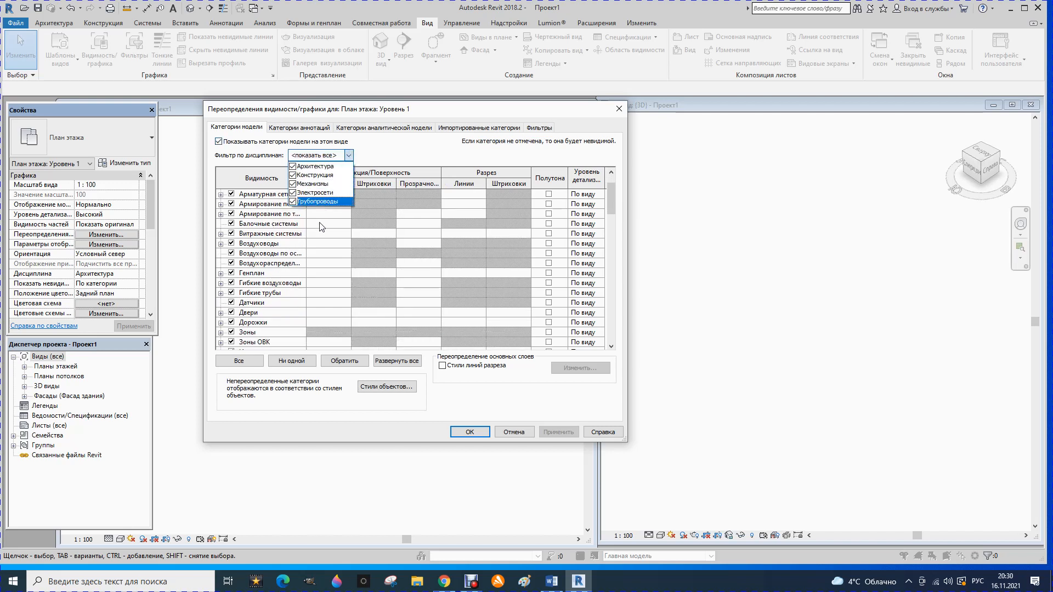
{"action": "left_click", "coordinate": [390, 156]}
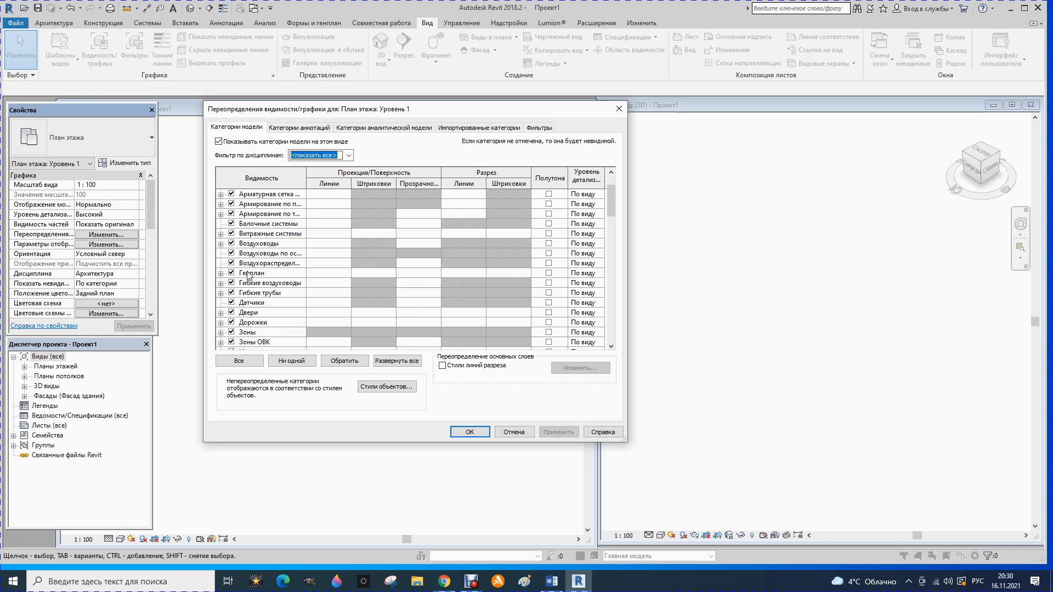
{"action": "scroll", "coordinate": [249, 274], "scroll_direction": "down", "scroll_amount": 2}
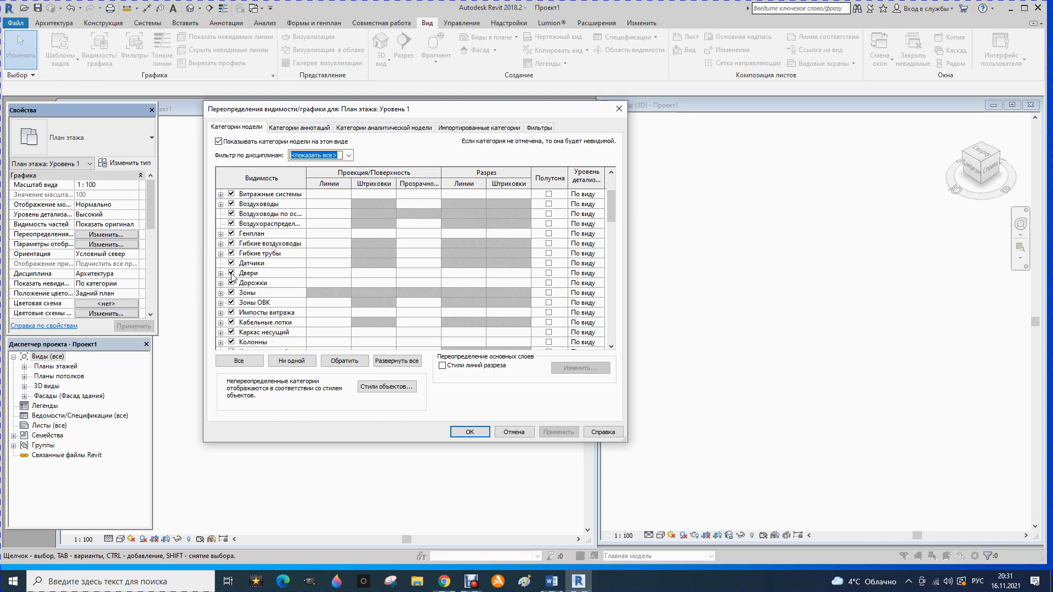
{"action": "scroll", "coordinate": [261, 298], "scroll_direction": "down", "scroll_amount": 3}
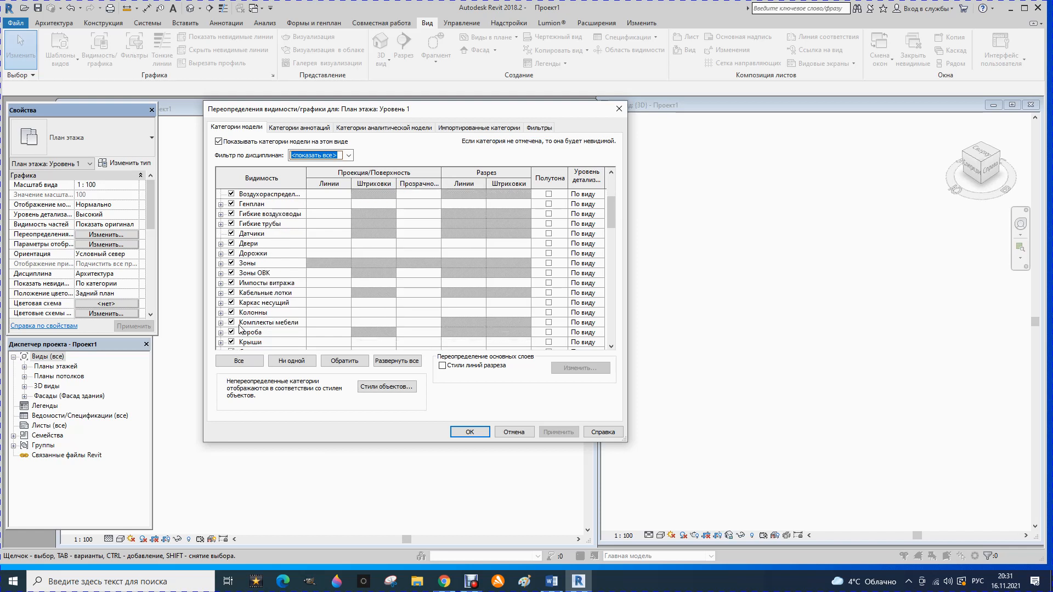
{"action": "left_click", "coordinate": [470, 432]}
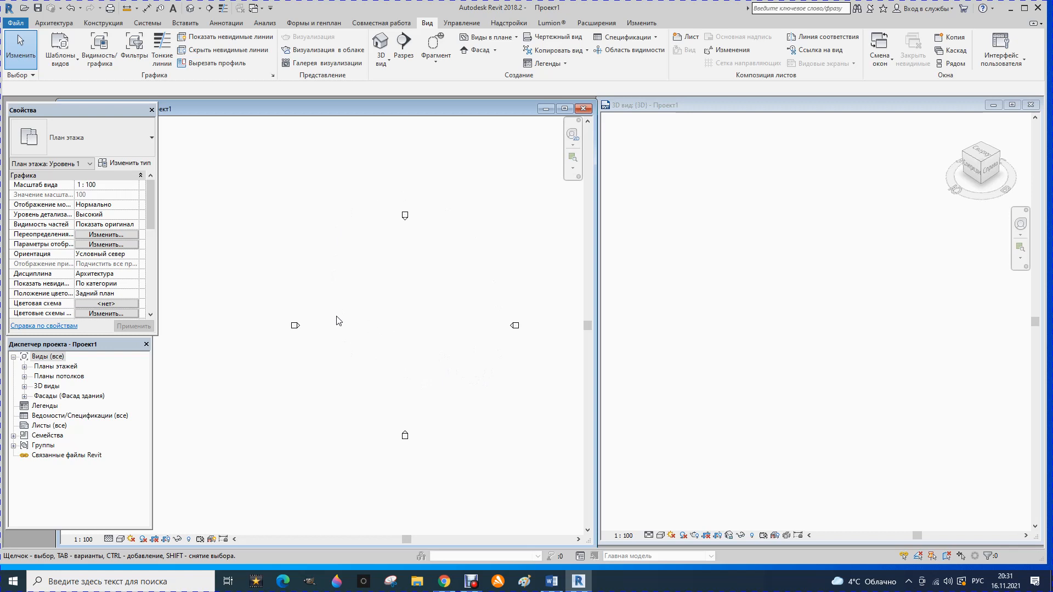
- Inspect the floor plan's graphic display options and its orientation choices without changing them
{"action": "left_click", "coordinate": [93, 244]}
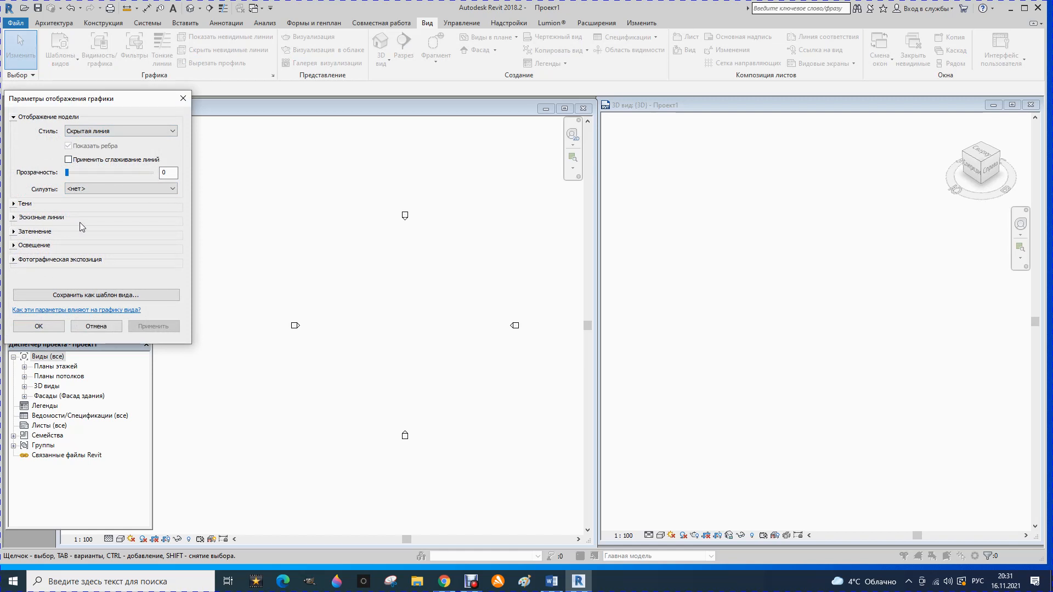
{"action": "left_click", "coordinate": [48, 328]}
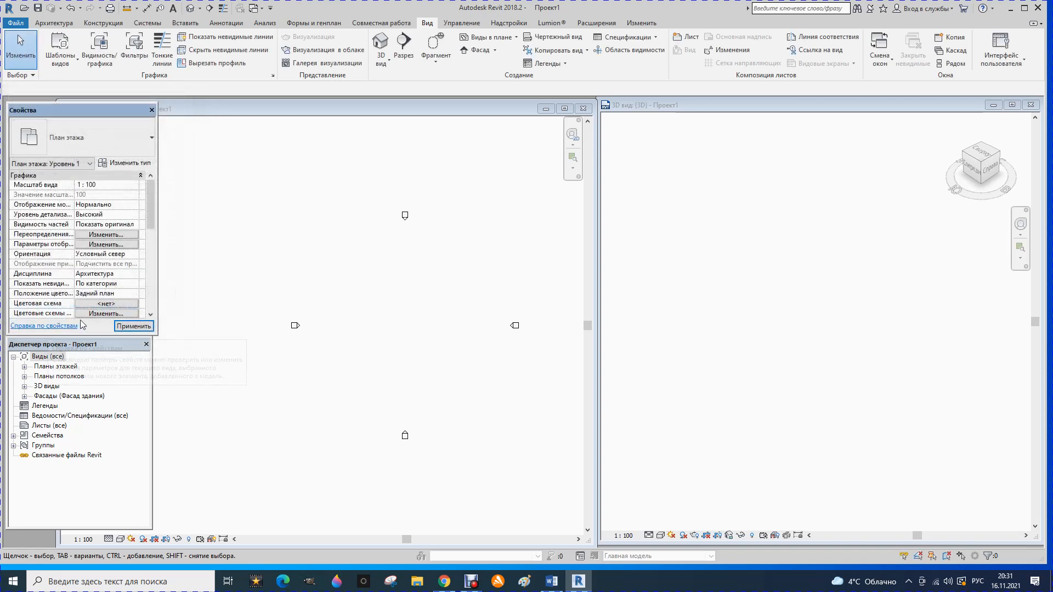
{"action": "left_click", "coordinate": [136, 255]}
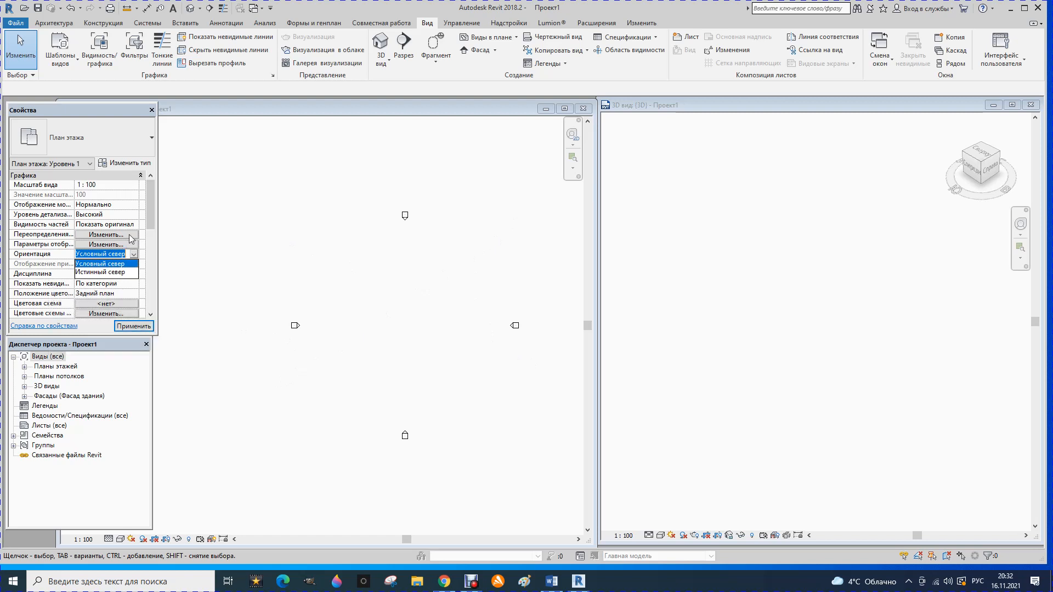
{"action": "left_click", "coordinate": [153, 215]}
- Review the disciplines available for the floor plan, keeping Архитектура
{"action": "left_click_drag", "start_coordinate": [147, 218], "coordinate": [147, 232]}
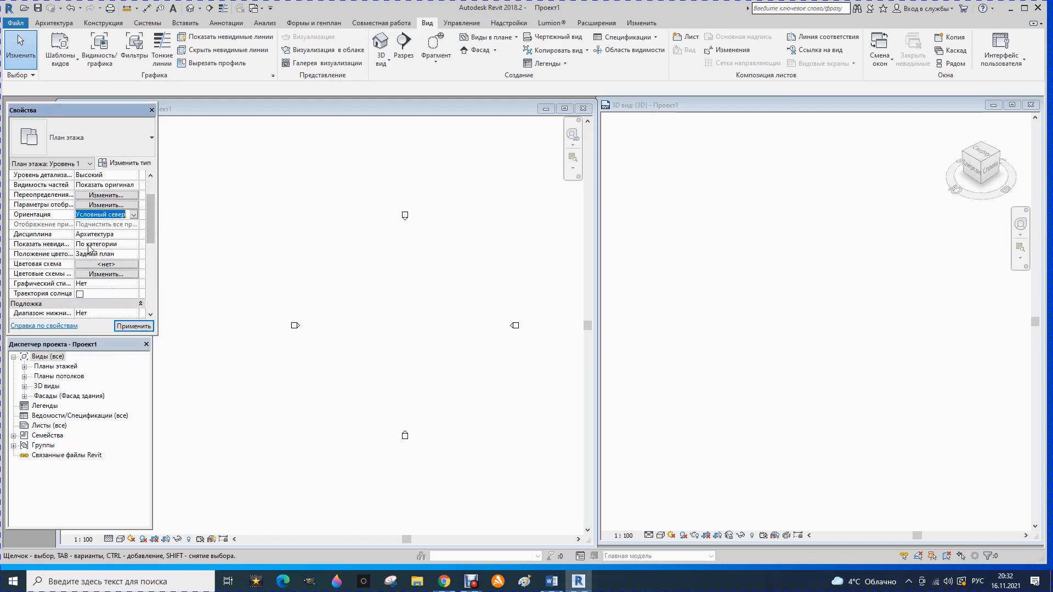
{"action": "left_click", "coordinate": [132, 236]}
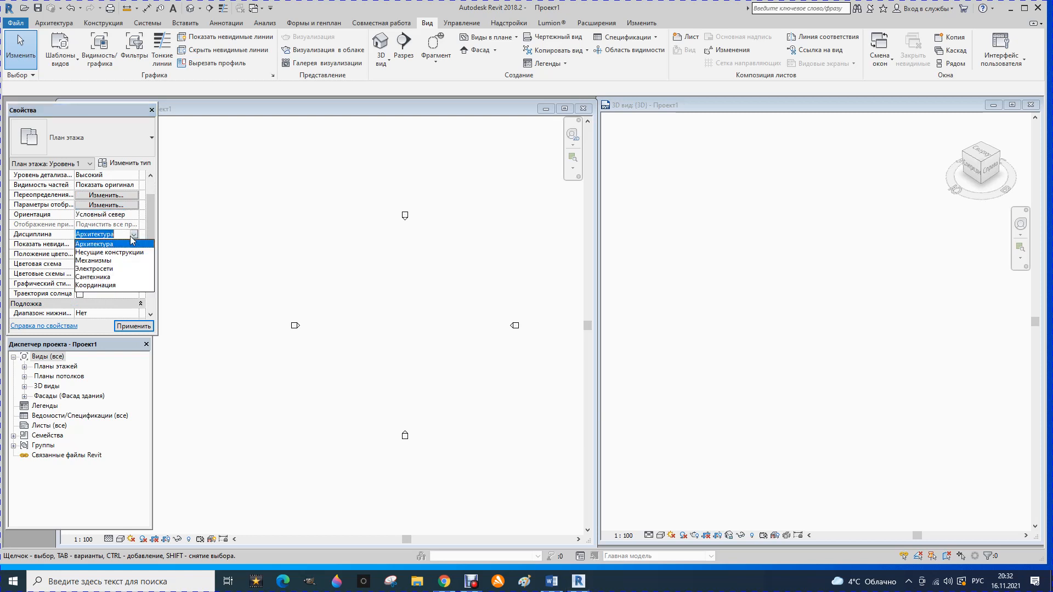
{"action": "left_click", "coordinate": [201, 236]}
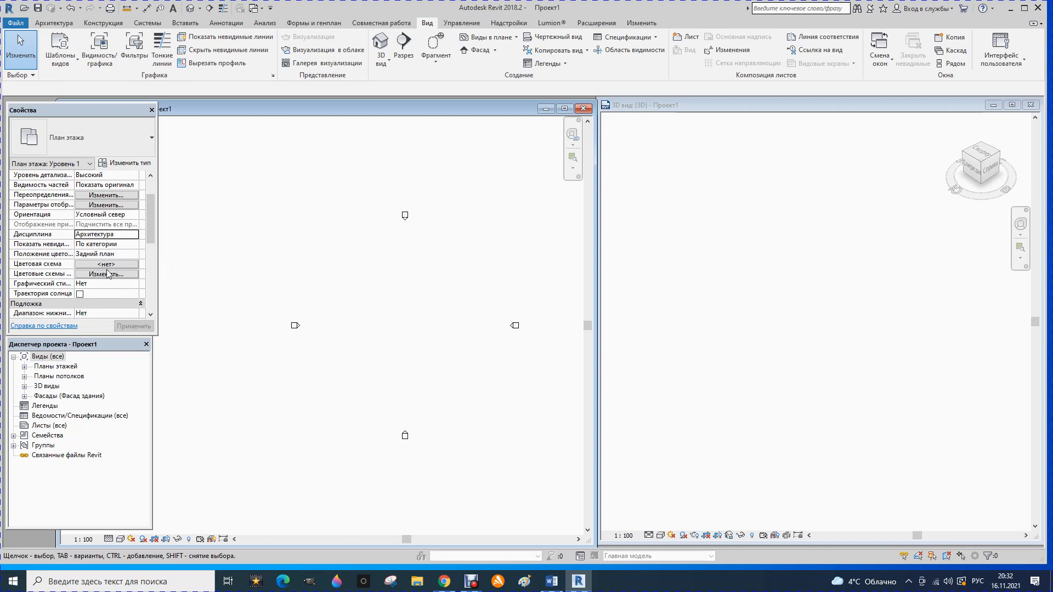
- Check which levels can serve as the floor plan's underlay base, keeping Нет
{"action": "scroll", "coordinate": [124, 284], "scroll_direction": "down", "scroll_amount": 1}
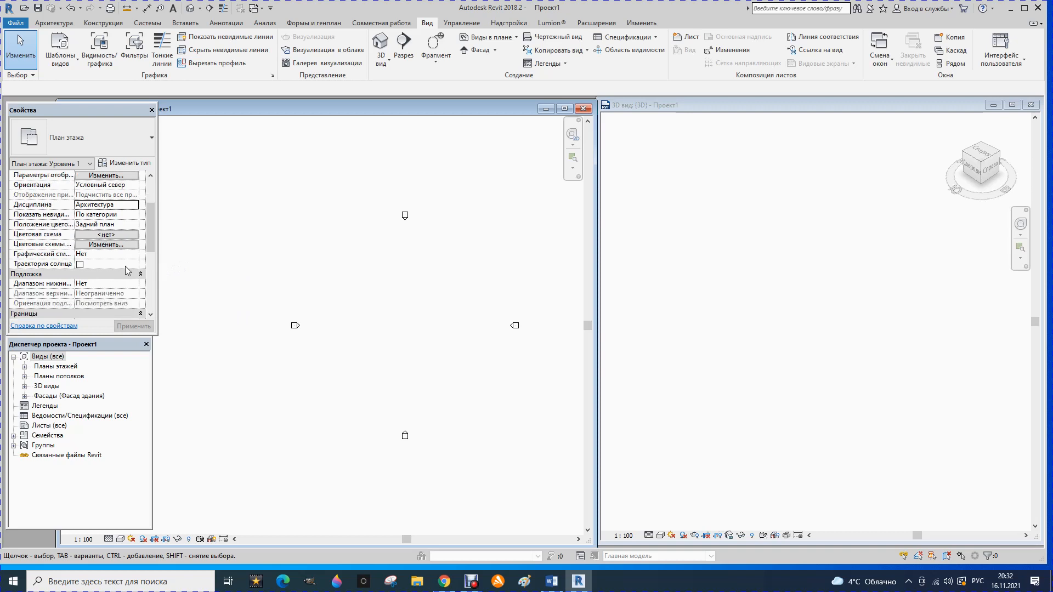
{"action": "left_click_drag", "start_coordinate": [151, 232], "coordinate": [150, 246]}
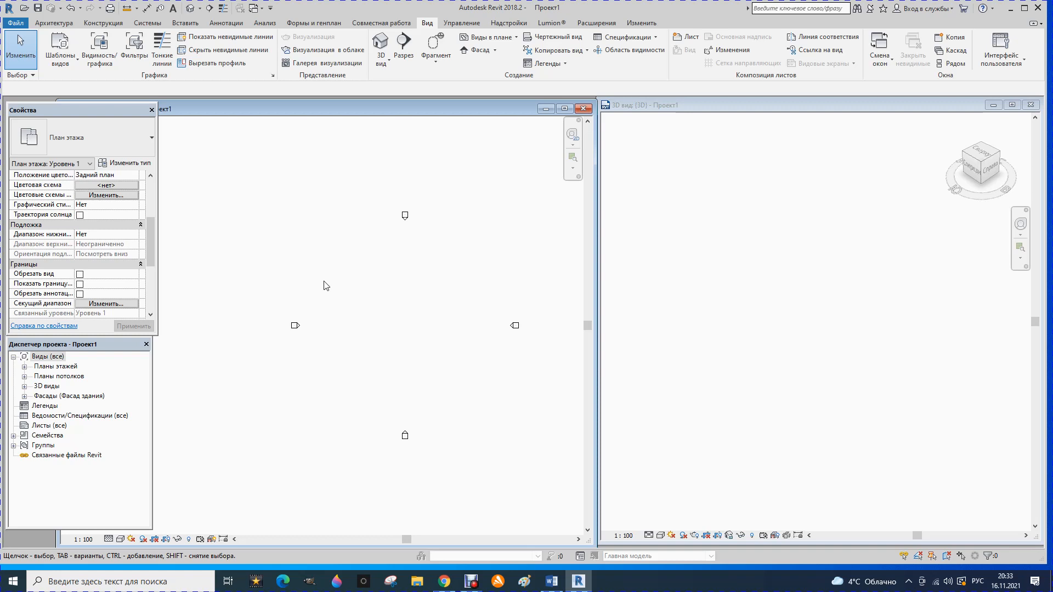
{"action": "left_click", "coordinate": [133, 235]}
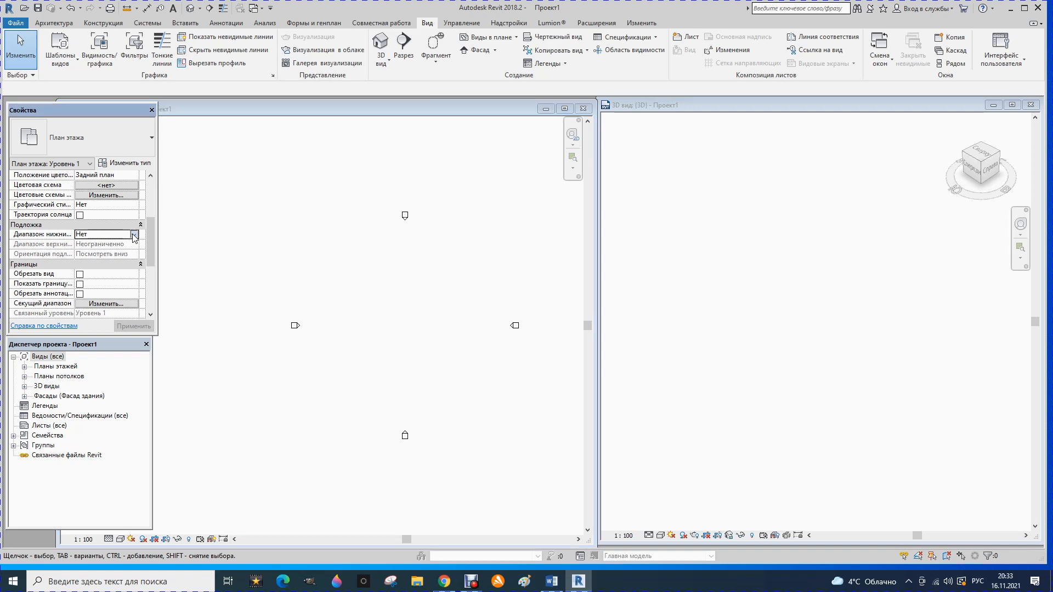
{"action": "left_click", "coordinate": [134, 235]}
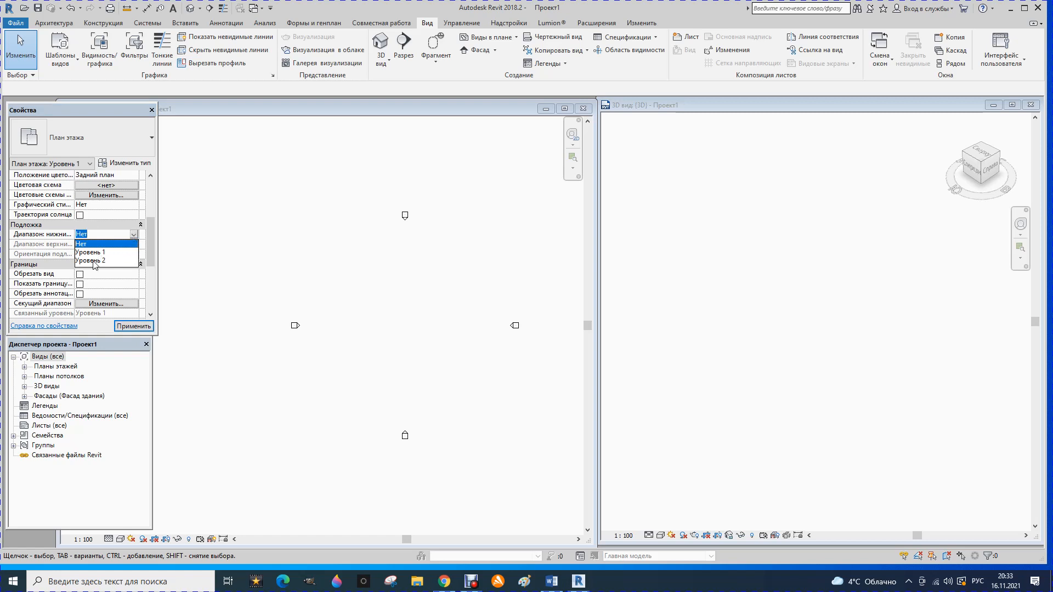
{"action": "left_click", "coordinate": [209, 245]}
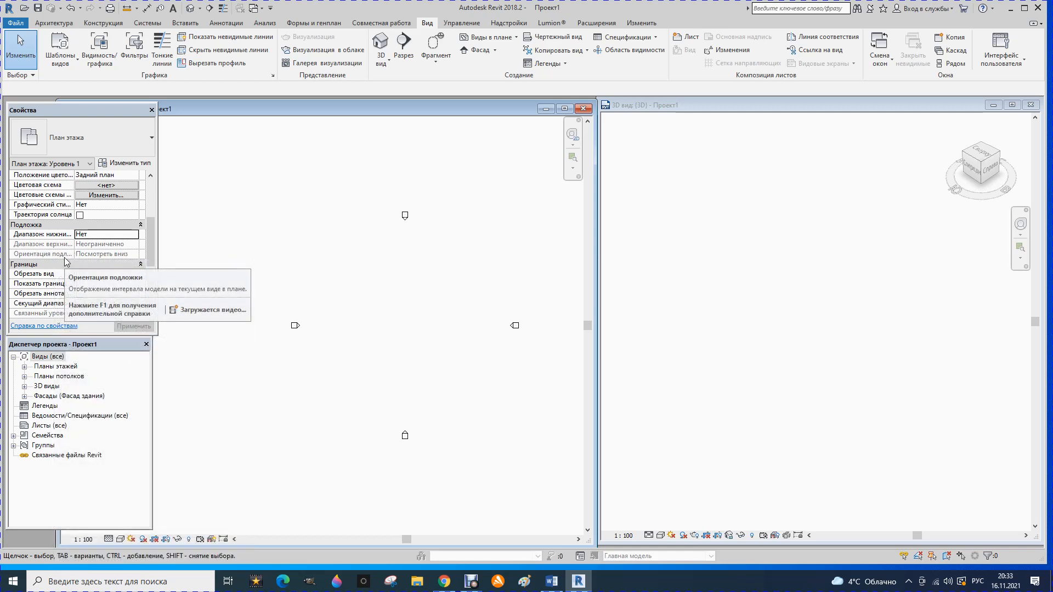
- Review the floor plan's extents and identity properties and its phase filter and phase options, keeping Показать все and Новая конструкция
{"action": "left_click_drag", "start_coordinate": [154, 255], "coordinate": [154, 270]}
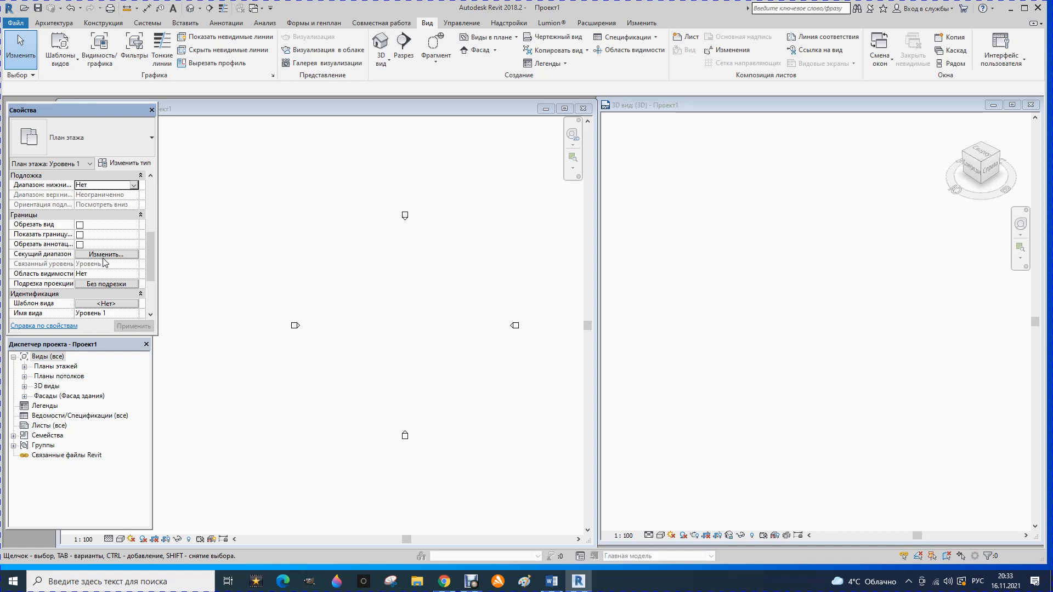
{"action": "scroll", "coordinate": [111, 282], "scroll_direction": "down", "scroll_amount": 1}
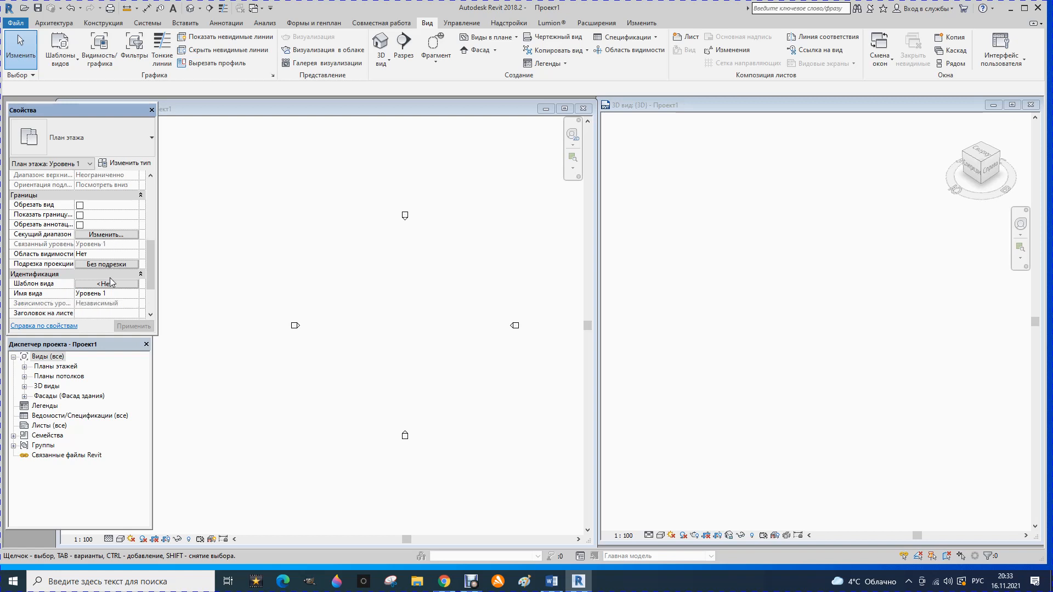
{"action": "scroll", "coordinate": [110, 282], "scroll_direction": "down", "scroll_amount": 1}
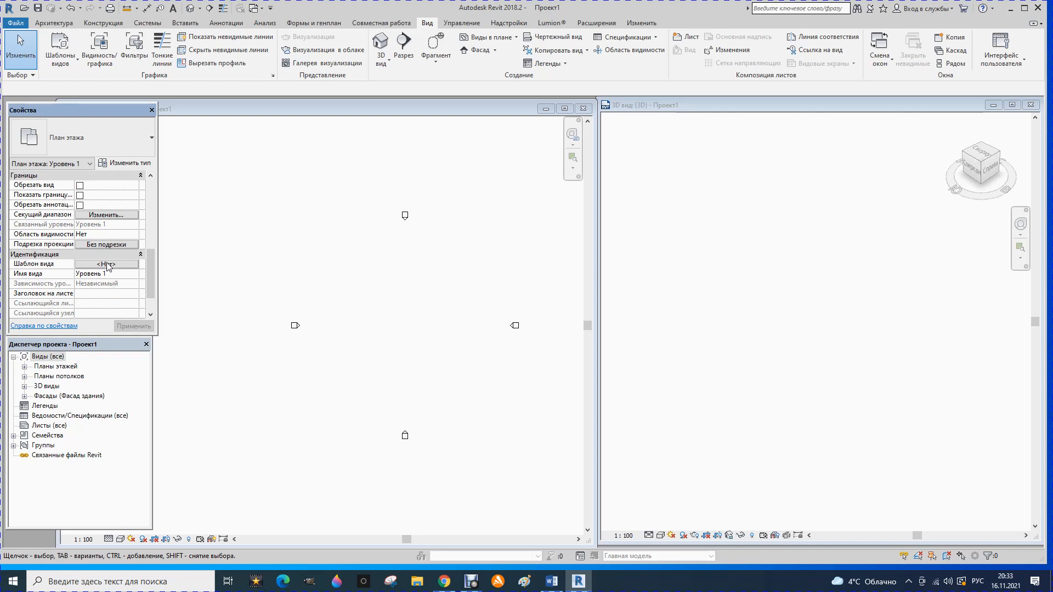
{"action": "scroll", "coordinate": [104, 266], "scroll_direction": "down", "scroll_amount": 1}
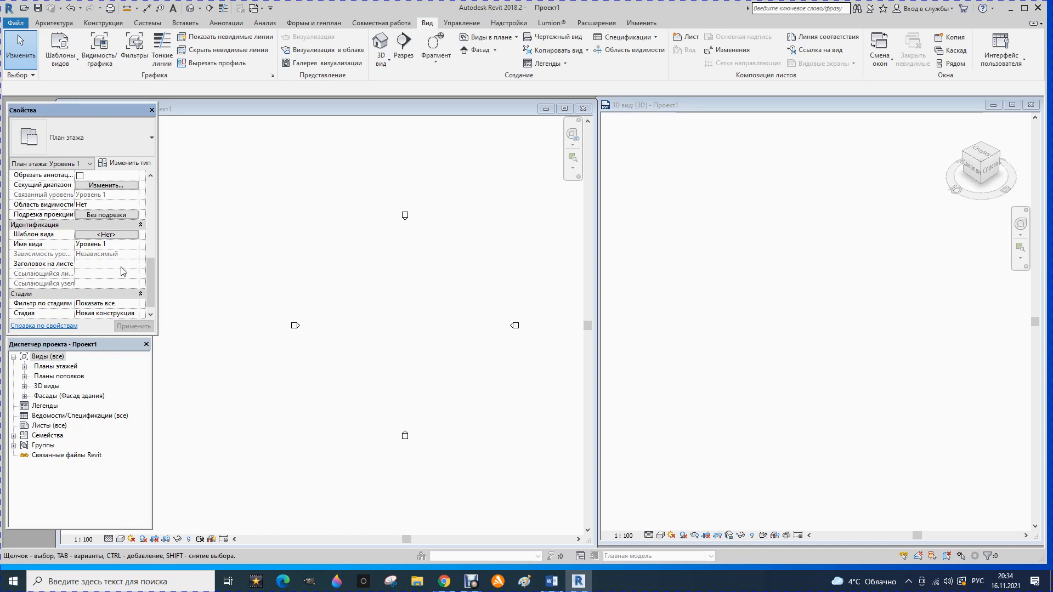
{"action": "scroll", "coordinate": [123, 271], "scroll_direction": "down", "scroll_amount": 1}
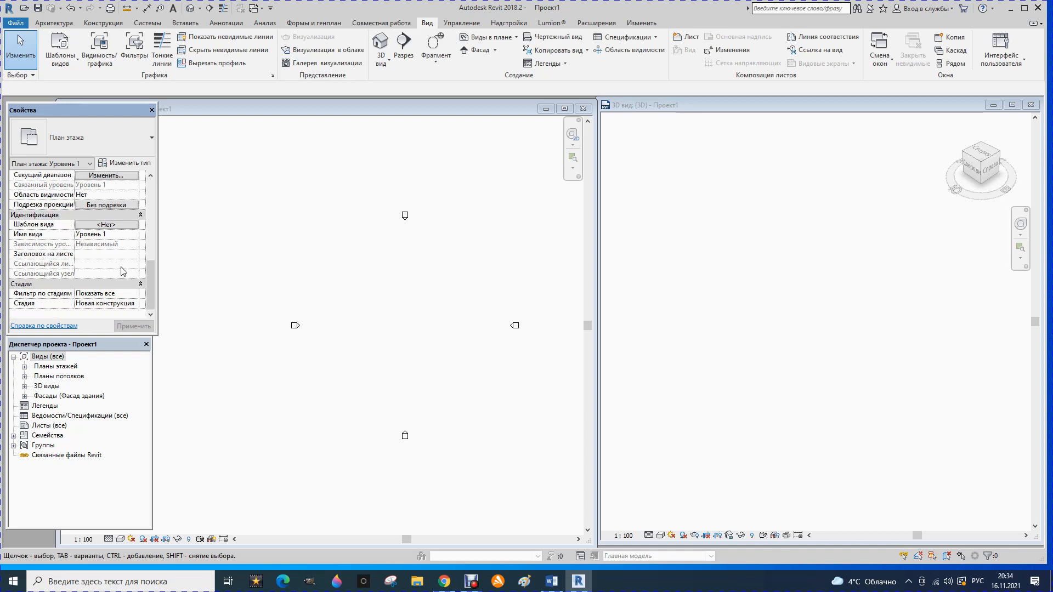
{"action": "left_click", "coordinate": [133, 296]}
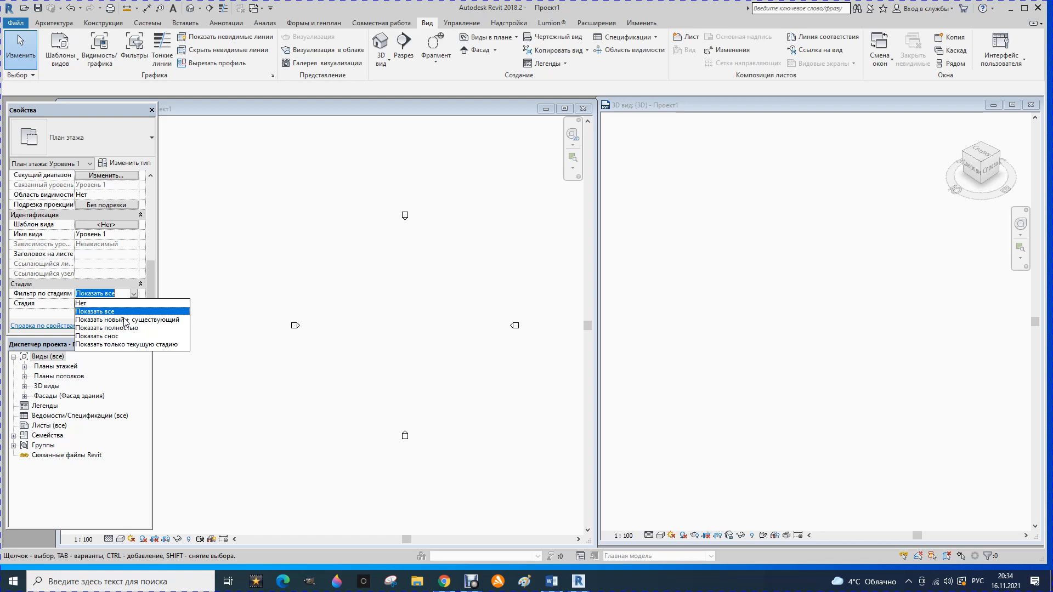
{"action": "left_click", "coordinate": [185, 277]}
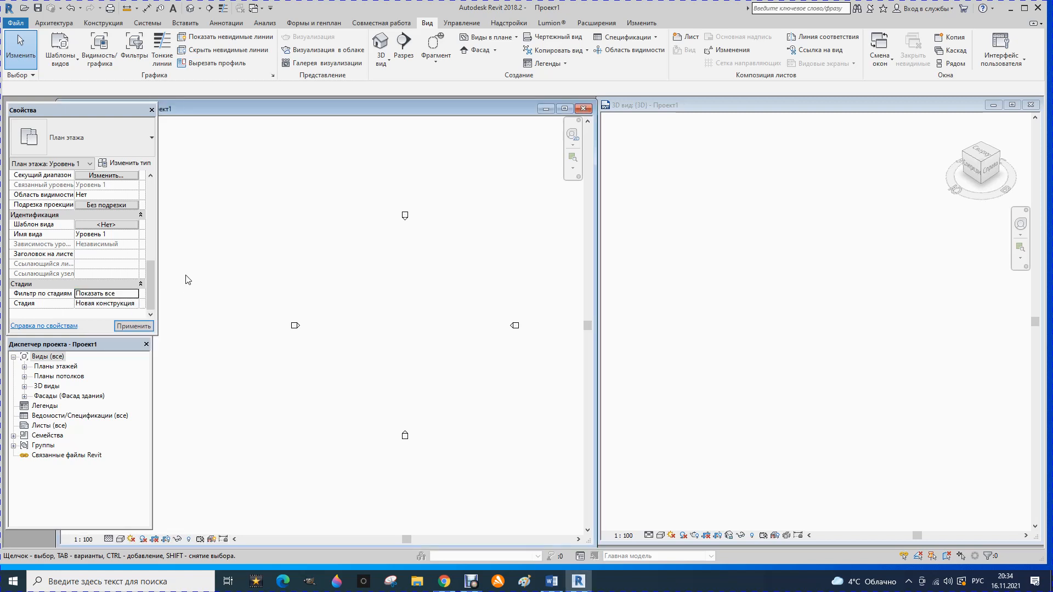
{"action": "left_click", "coordinate": [135, 304]}
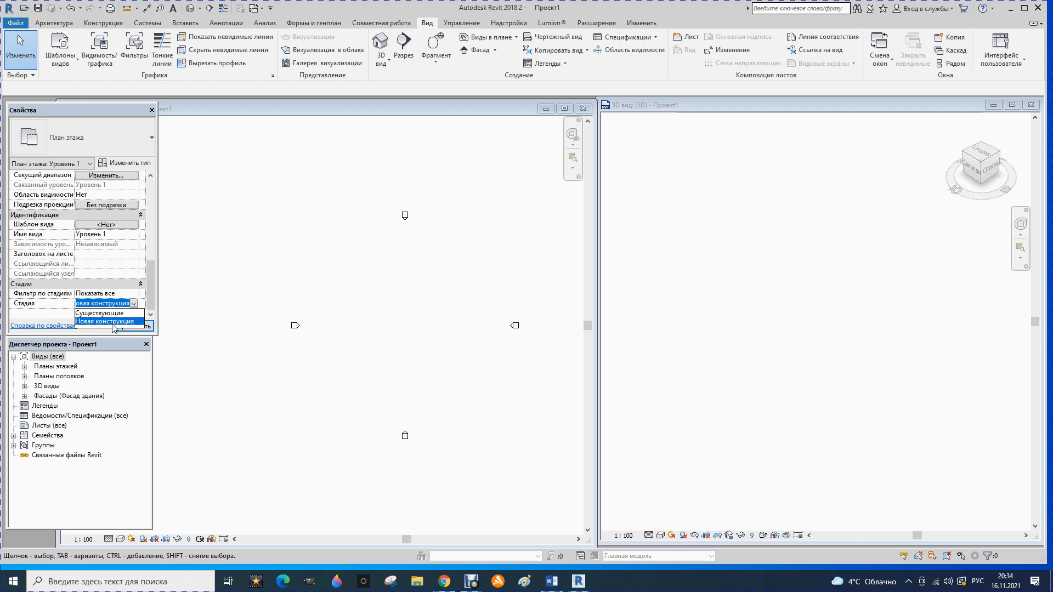
{"action": "left_click", "coordinate": [180, 308]}
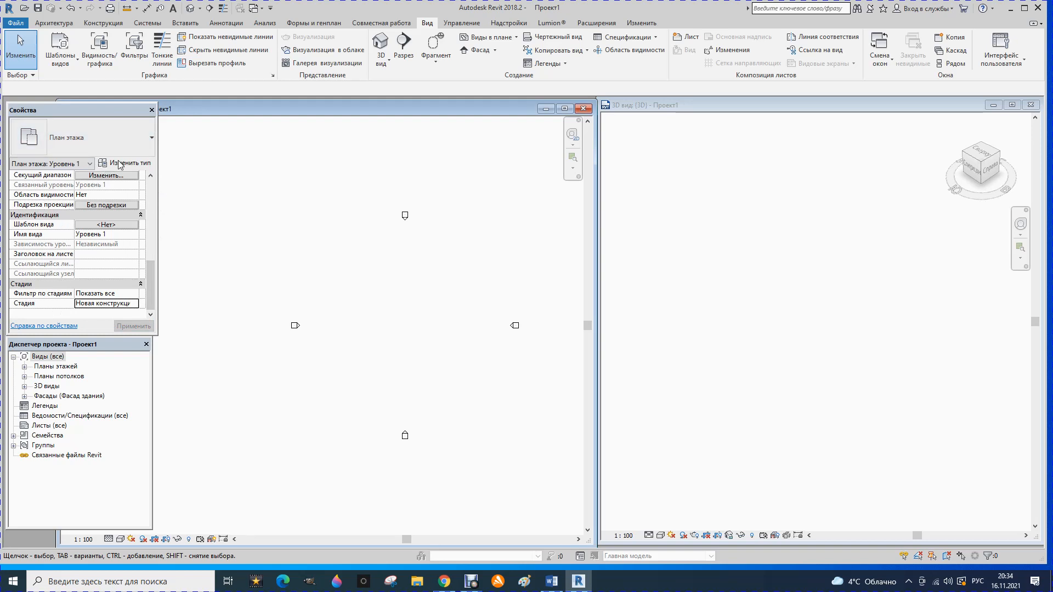
- Review the floor plan's available types, its type properties and the choices for whose properties are shown, keeping План этажа: Уровень 1
{"action": "left_click", "coordinate": [148, 145]}
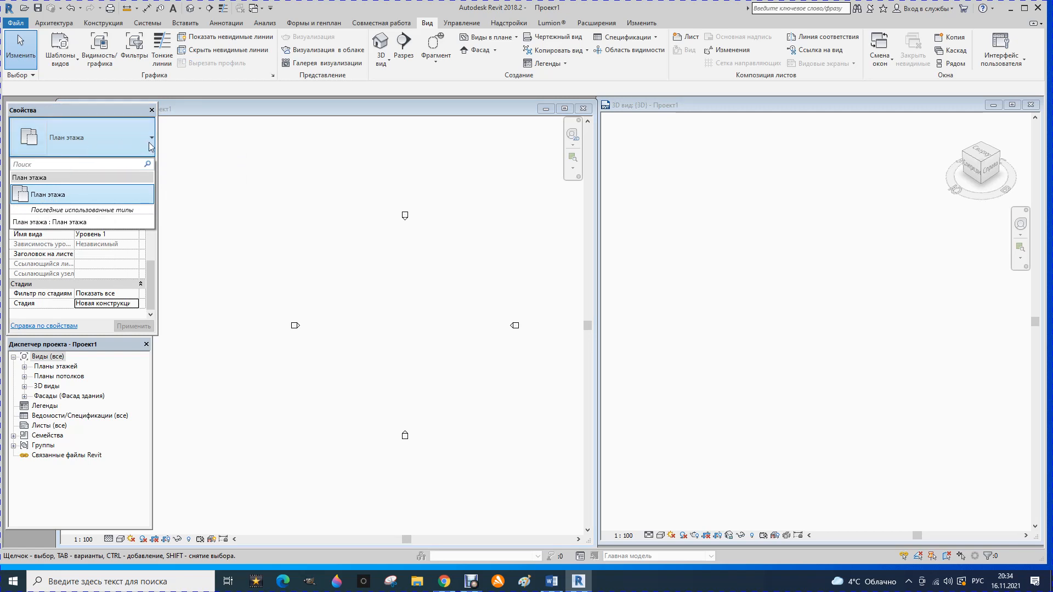
{"action": "left_click", "coordinate": [175, 200]}
{"action": "left_click", "coordinate": [130, 165]}
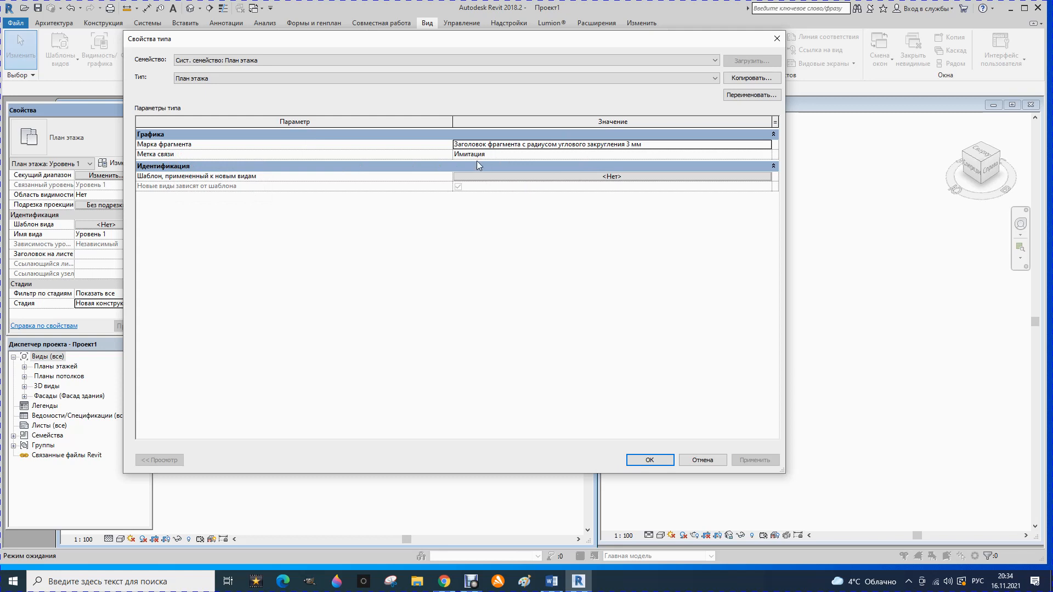
{"action": "left_click", "coordinate": [649, 461]}
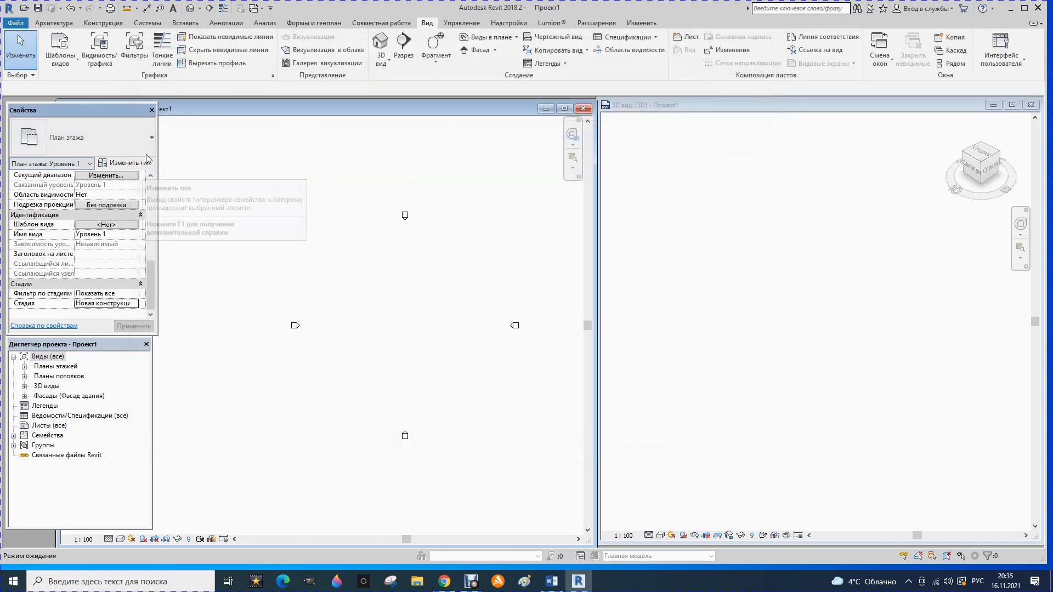
{"action": "left_click", "coordinate": [90, 165]}
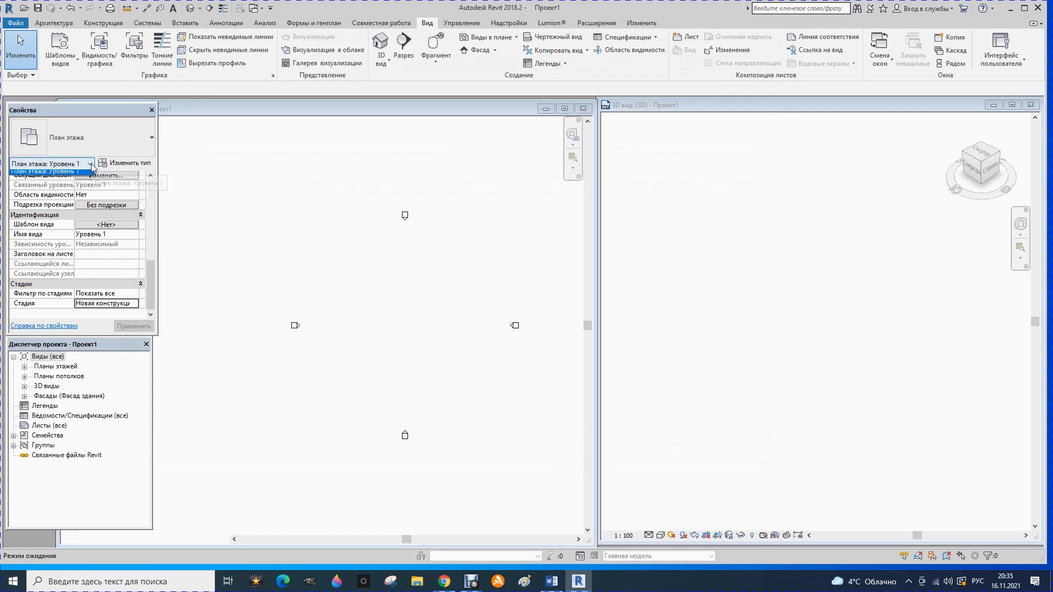
{"action": "left_click", "coordinate": [63, 170]}
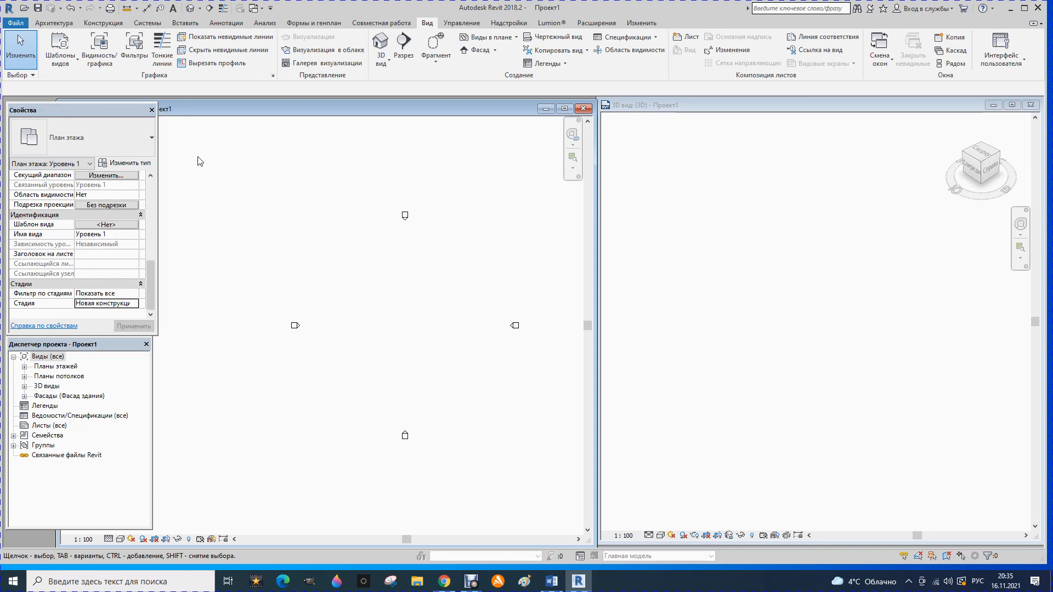
- Draw a horizontal architectural wall (Стена: архитектурная) about 23000 mm long on Уровень 1 between the elevation markers
{"action": "left_click", "coordinate": [54, 23]}
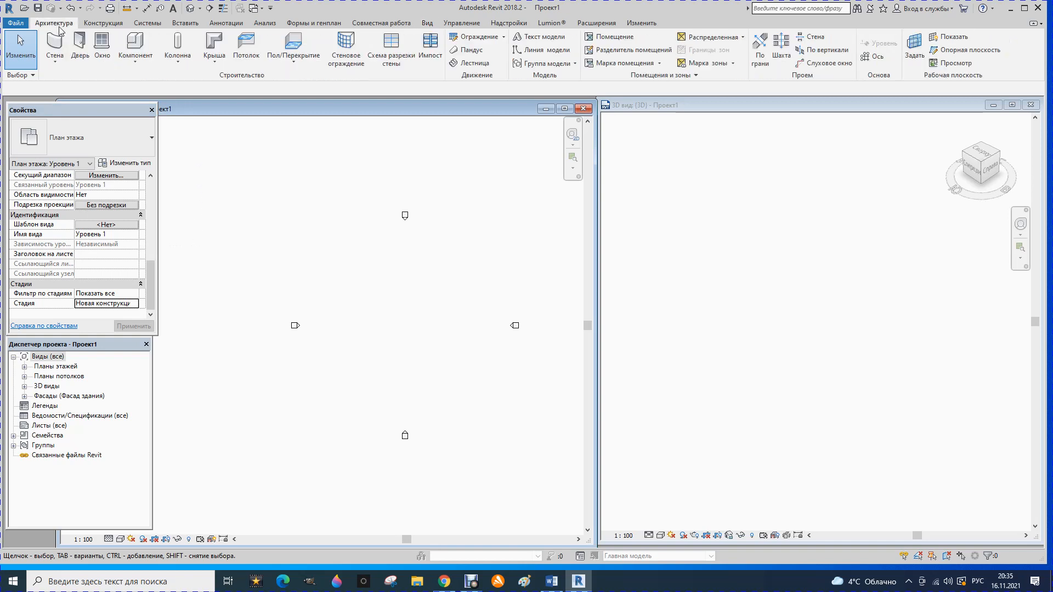
{"action": "left_click", "coordinate": [56, 58]}
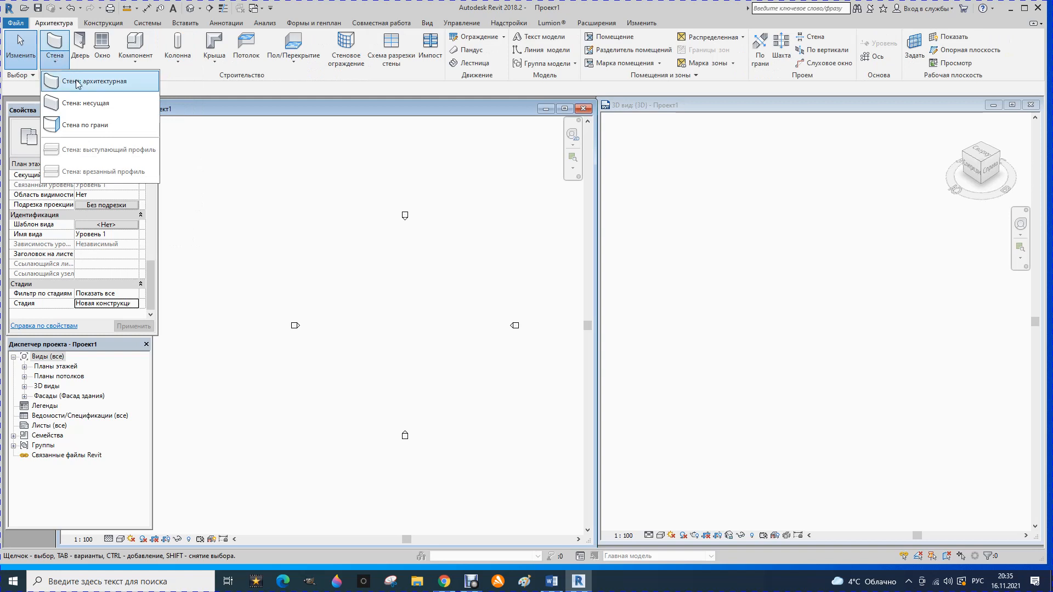
{"action": "left_click", "coordinate": [76, 78]}
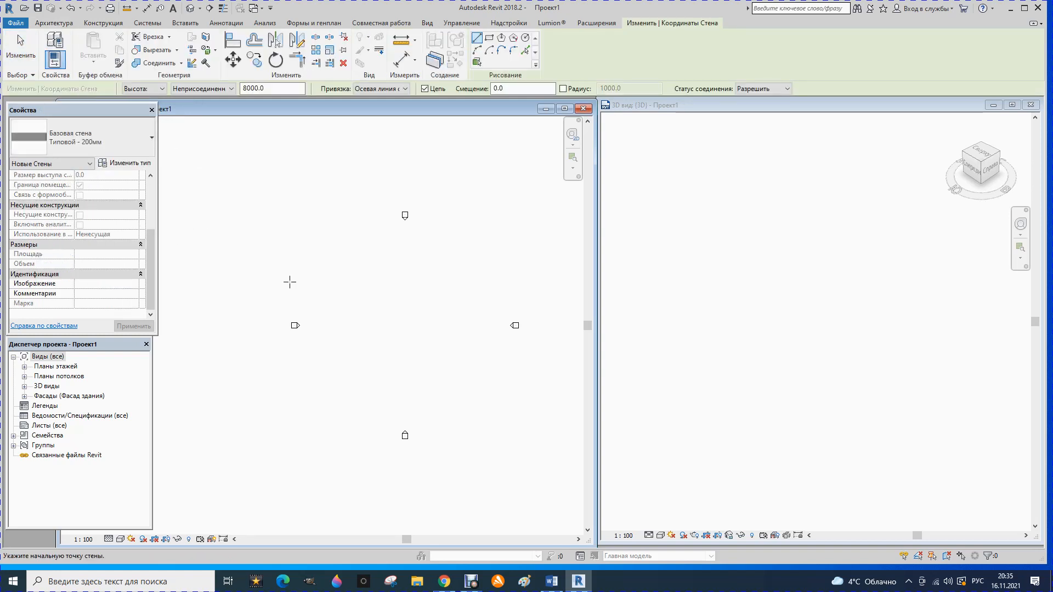
{"action": "left_click", "coordinate": [331, 300]}
{"action": "left_click", "coordinate": [429, 300]}
{"action": "key", "text": "Escape"}
{"action": "key", "text": "Escape"}
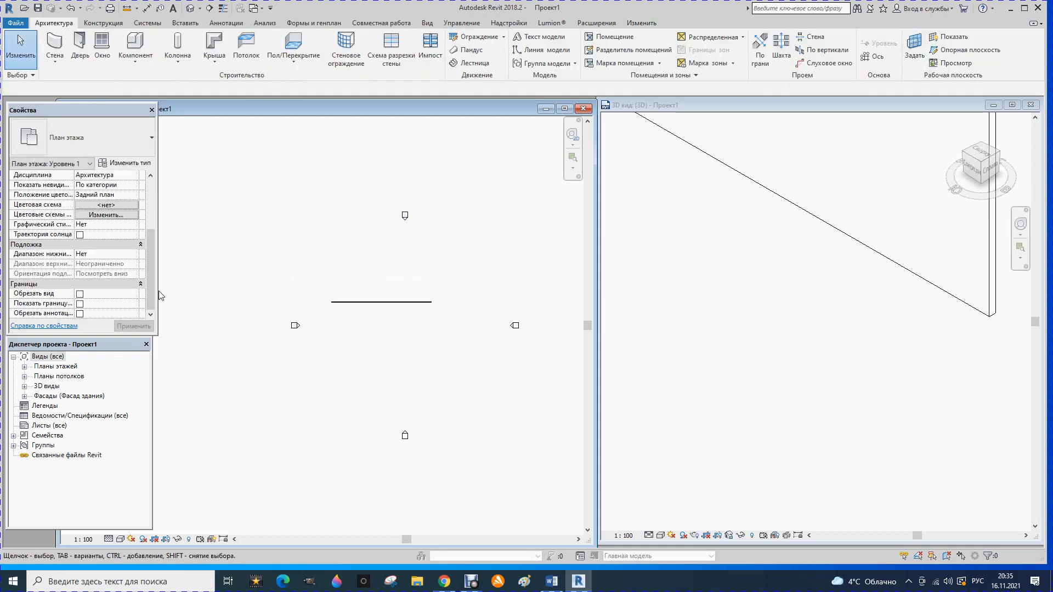
- Examine the properties of the drawn wall and of the elevation marker above it, leaving nothing selected
{"action": "left_click", "coordinate": [359, 302]}
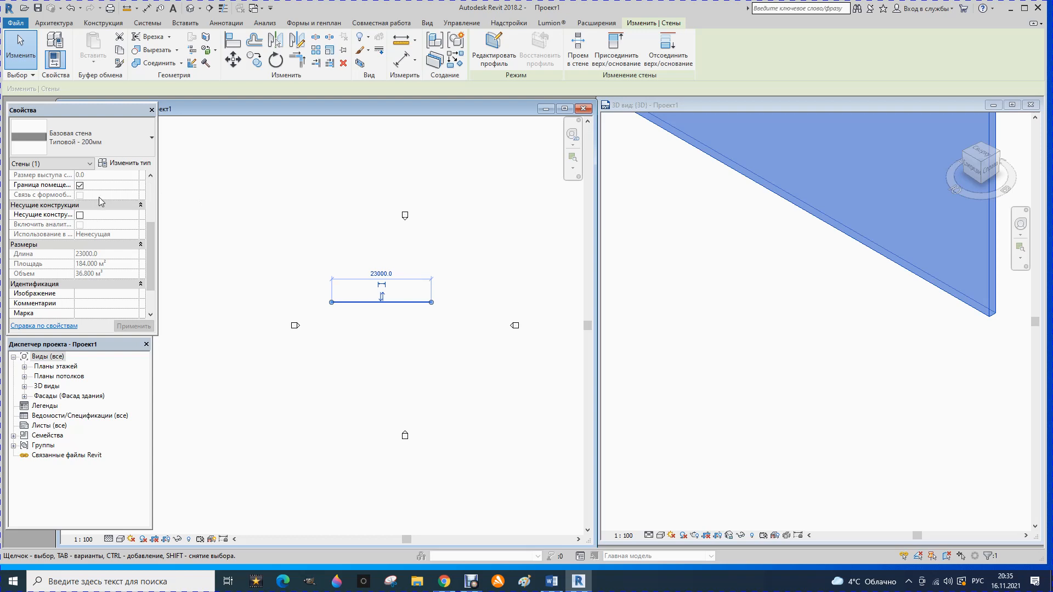
{"action": "left_click_drag", "start_coordinate": [149, 227], "coordinate": [149, 195]}
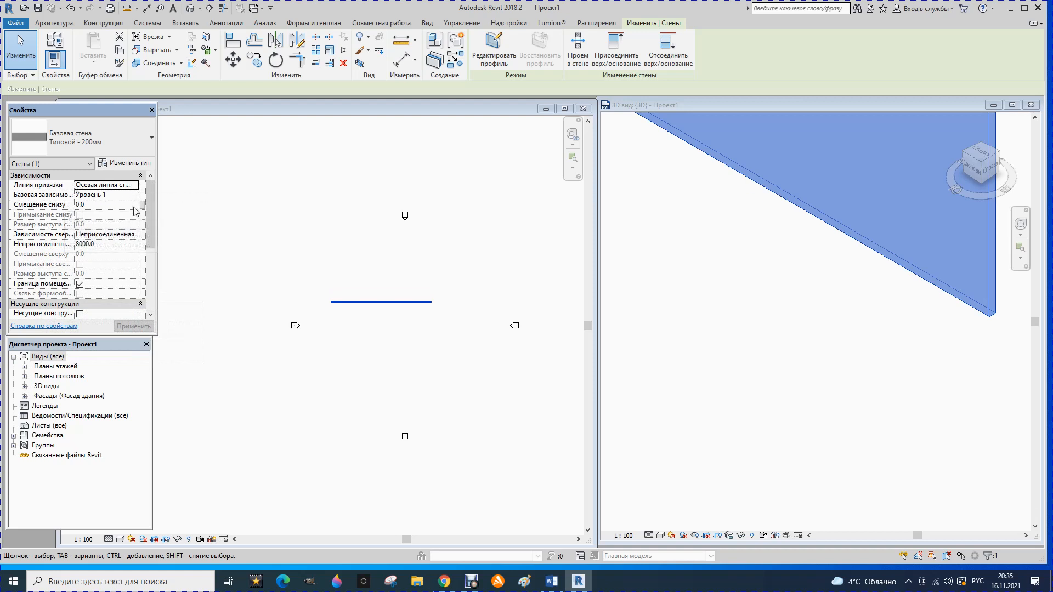
{"action": "scroll", "coordinate": [92, 250], "scroll_direction": "down", "scroll_amount": 1}
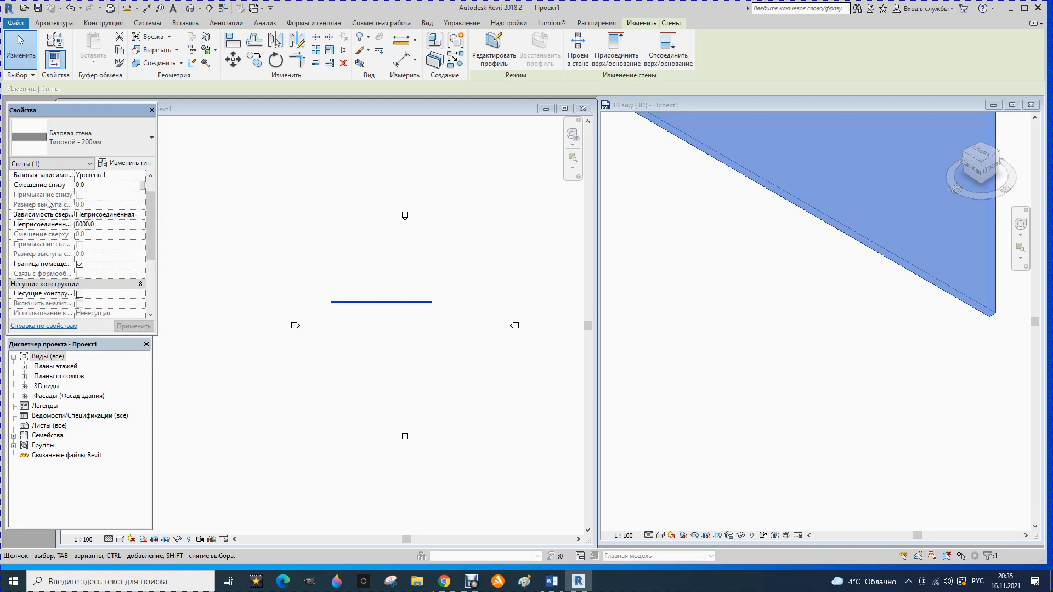
{"action": "scroll", "coordinate": [55, 256], "scroll_direction": "down", "scroll_amount": 3}
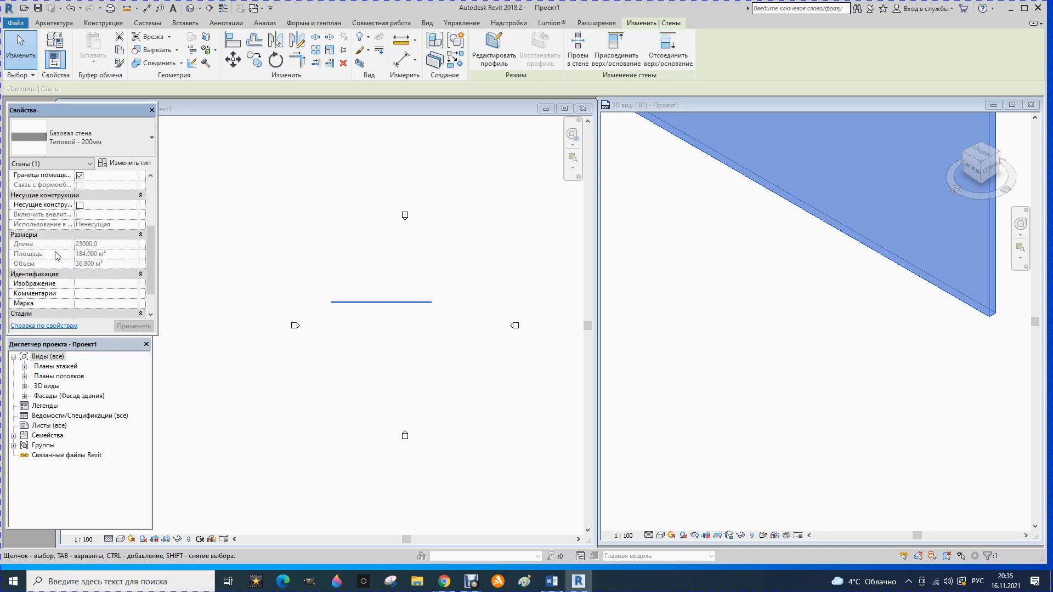
{"action": "scroll", "coordinate": [57, 255], "scroll_direction": "down", "scroll_amount": 1}
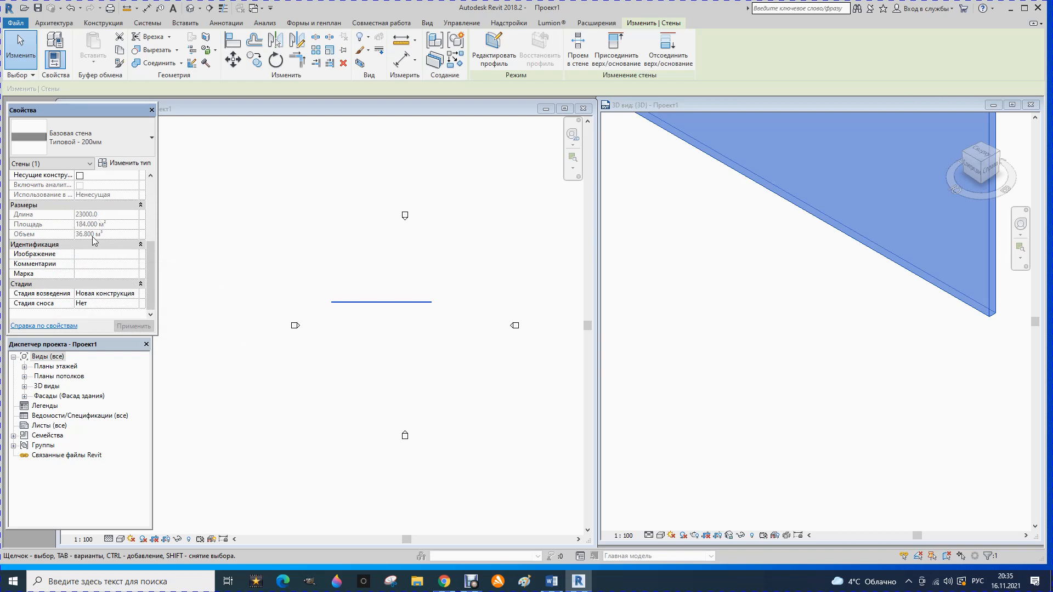
{"action": "left_click", "coordinate": [301, 235]}
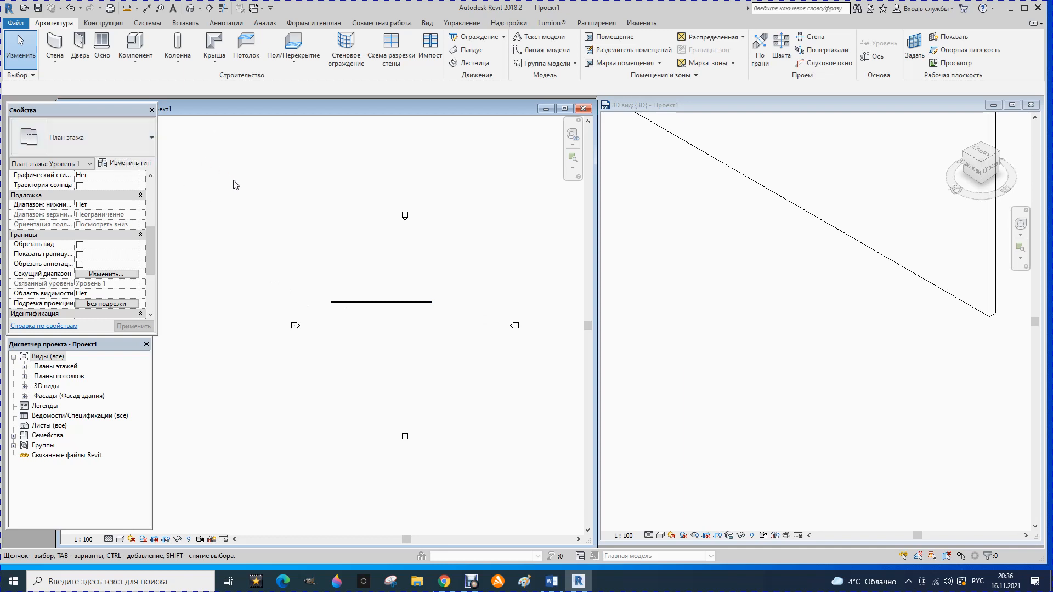
{"action": "left_click_drag", "start_coordinate": [389, 200], "coordinate": [426, 236]}
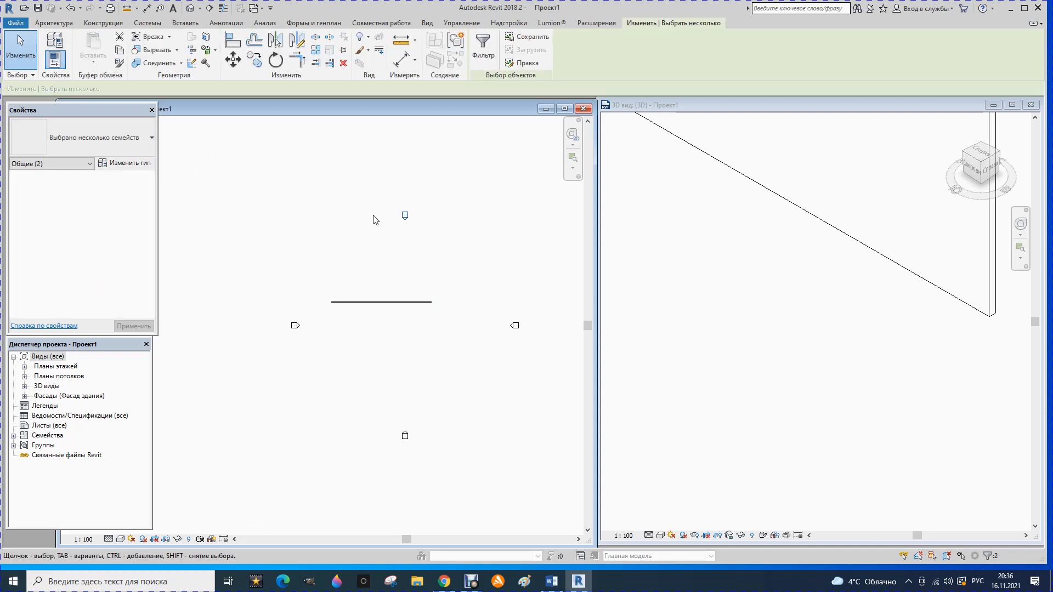
{"action": "left_click", "coordinate": [339, 220]}
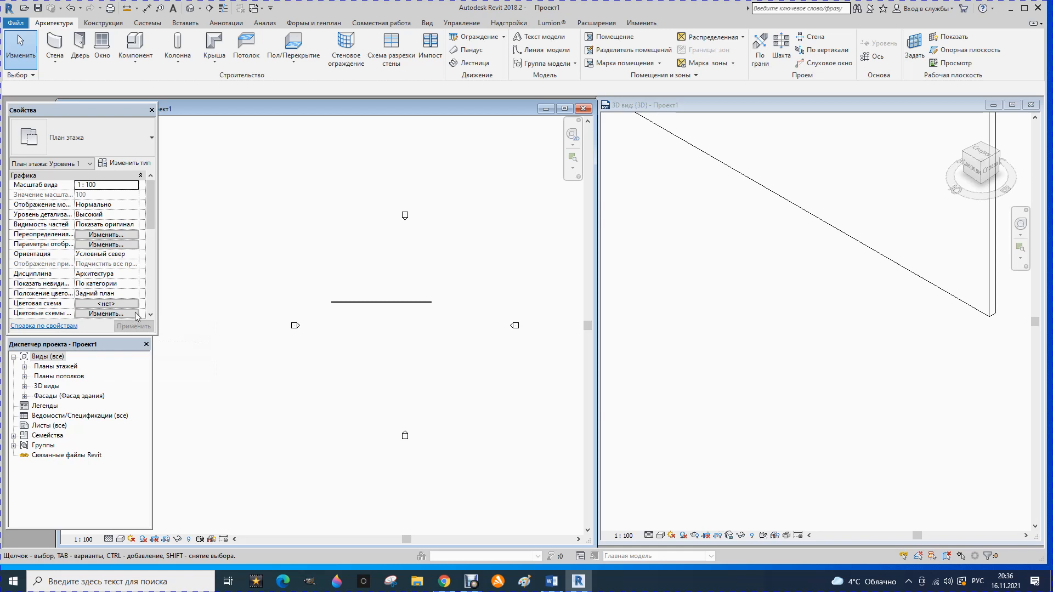
- Check where Свойства and Диспетчер проекта can be switched on, without changing their visibility
{"action": "right_click", "coordinate": [303, 193]}
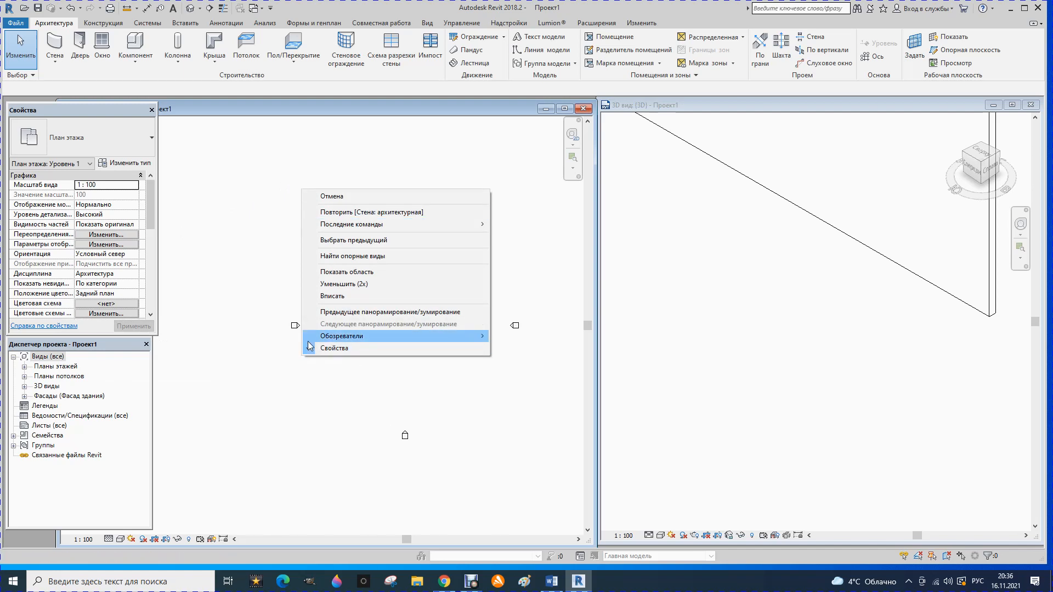
{"action": "left_click", "coordinate": [311, 147]}
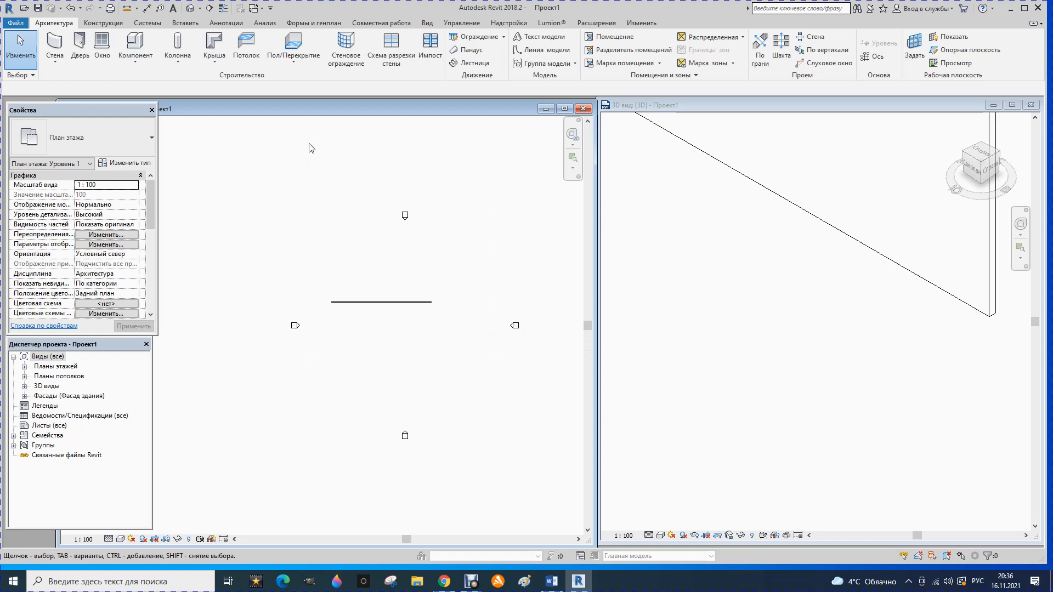
{"action": "left_click", "coordinate": [428, 24]}
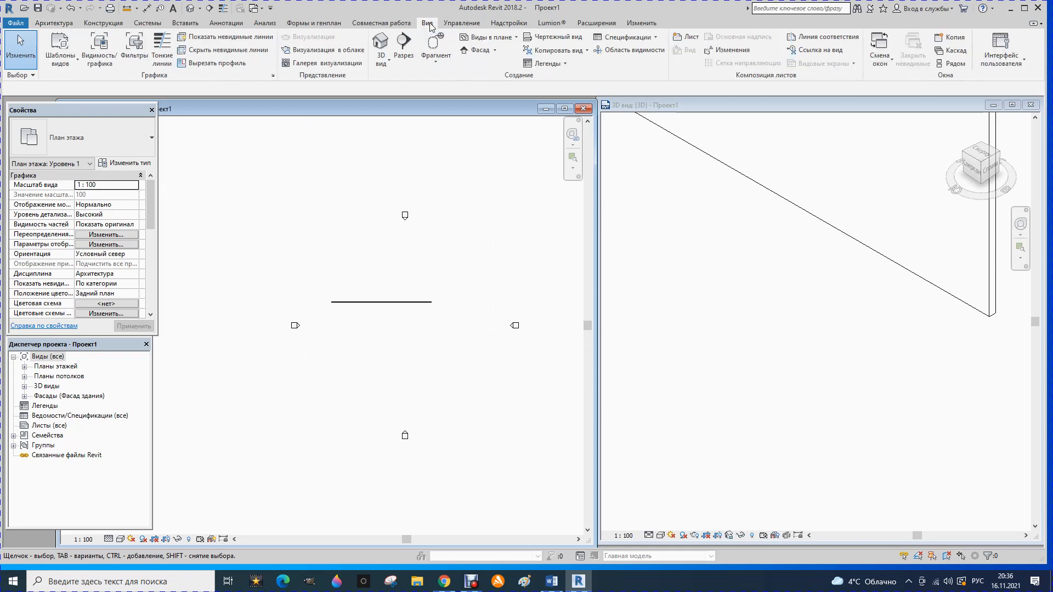
{"action": "left_click", "coordinate": [1020, 63]}
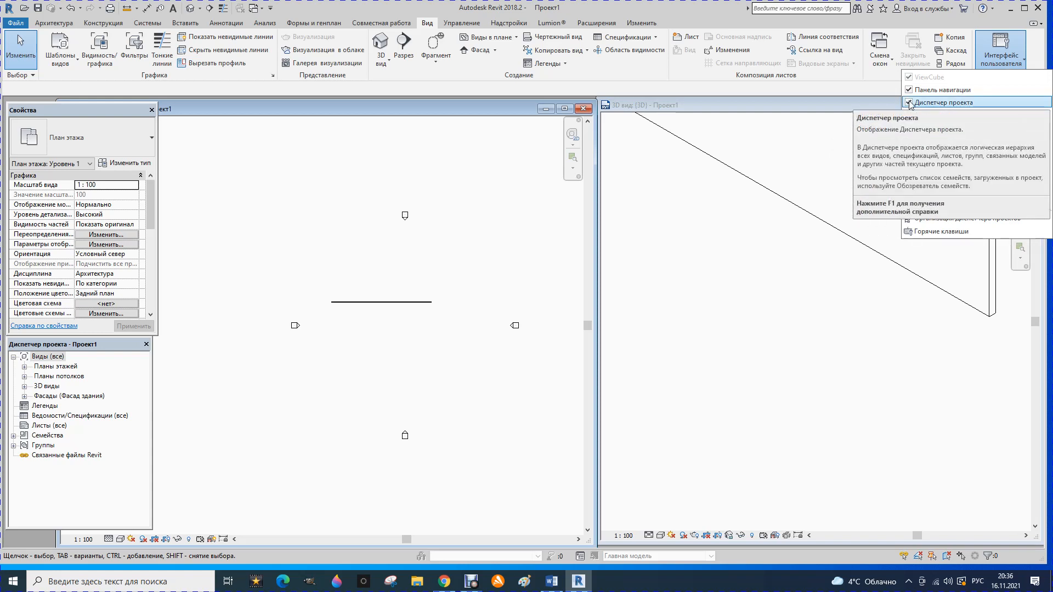
{"action": "left_click", "coordinate": [832, 130]}
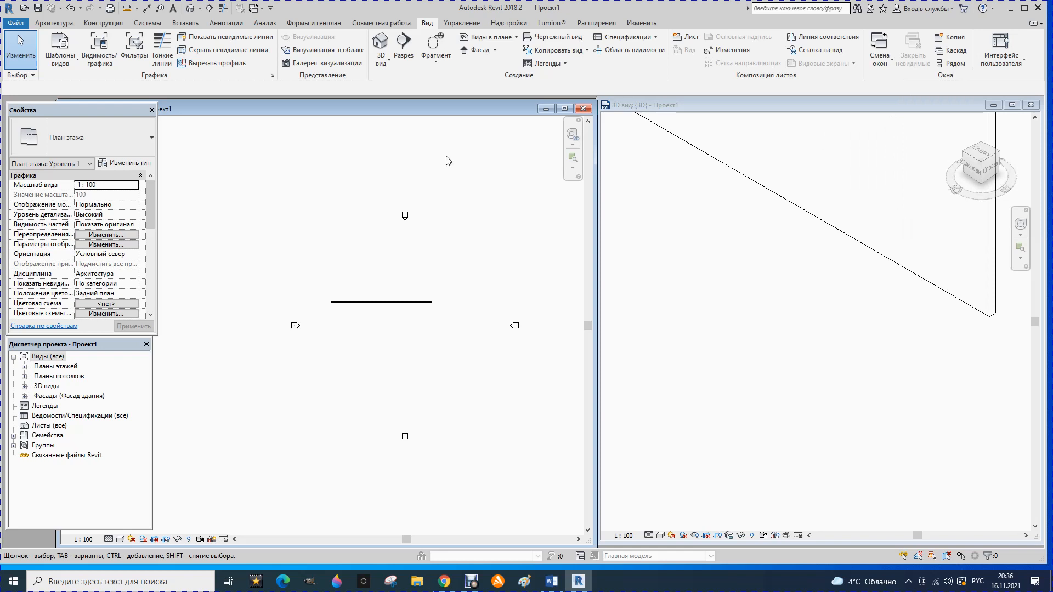
- Widen Диспетчер проекта slightly and review its Планы этажей, Планы потолков, 3D виды and Фасады branches, leaving Фасады expanded
{"action": "left_click", "coordinate": [54, 23]}
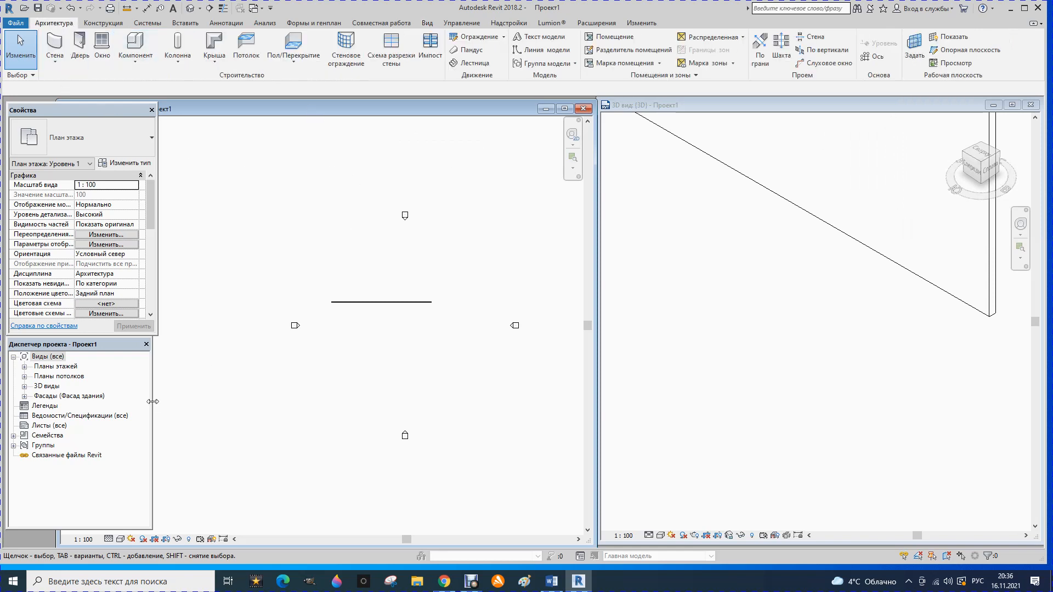
{"action": "left_click_drag", "start_coordinate": [152, 401], "coordinate": [156, 403]}
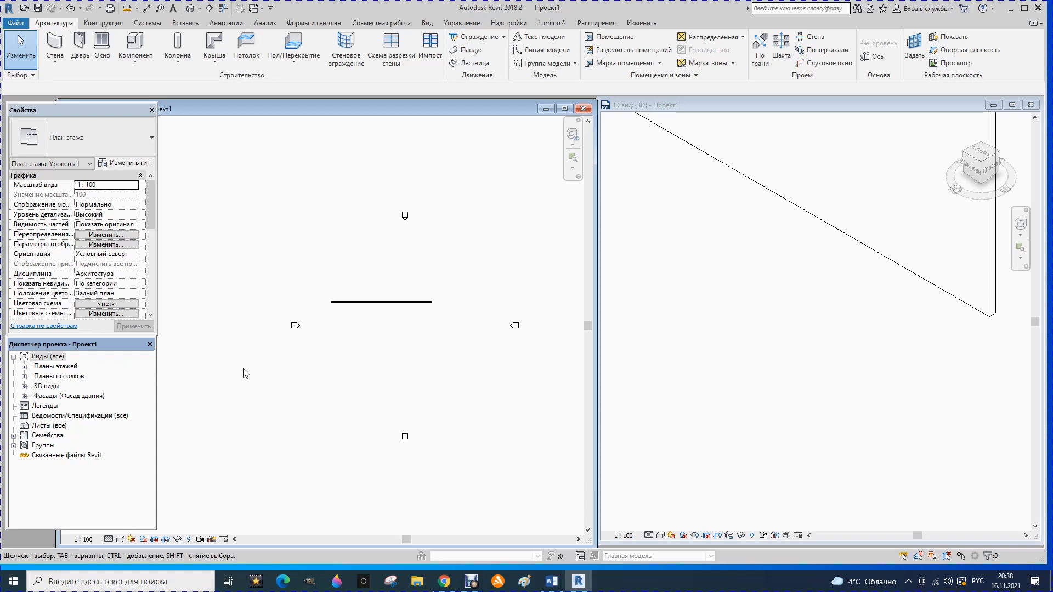
{"action": "left_click", "coordinate": [25, 366]}
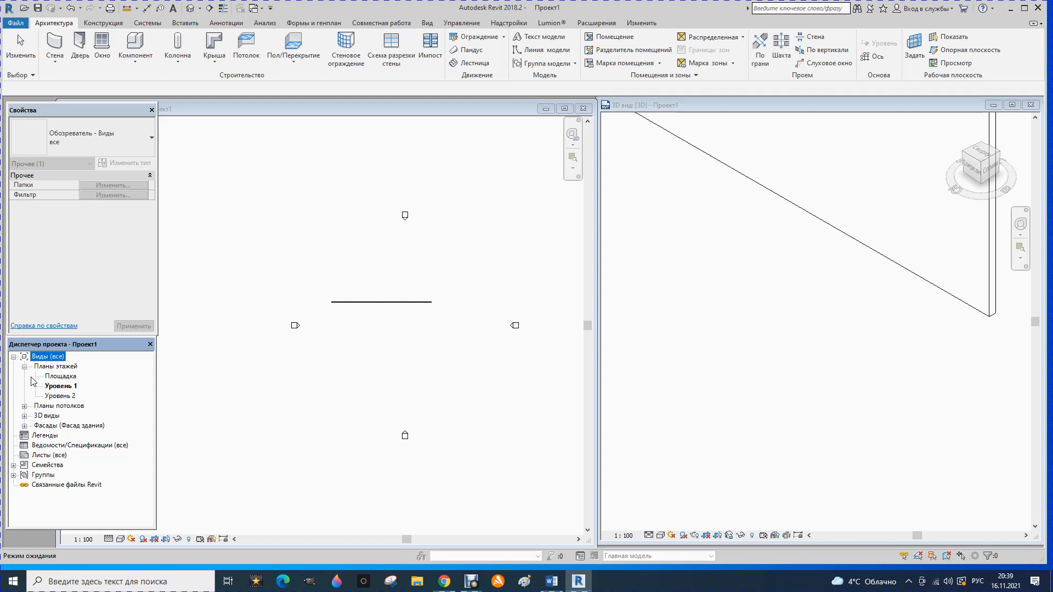
{"action": "left_click", "coordinate": [24, 367]}
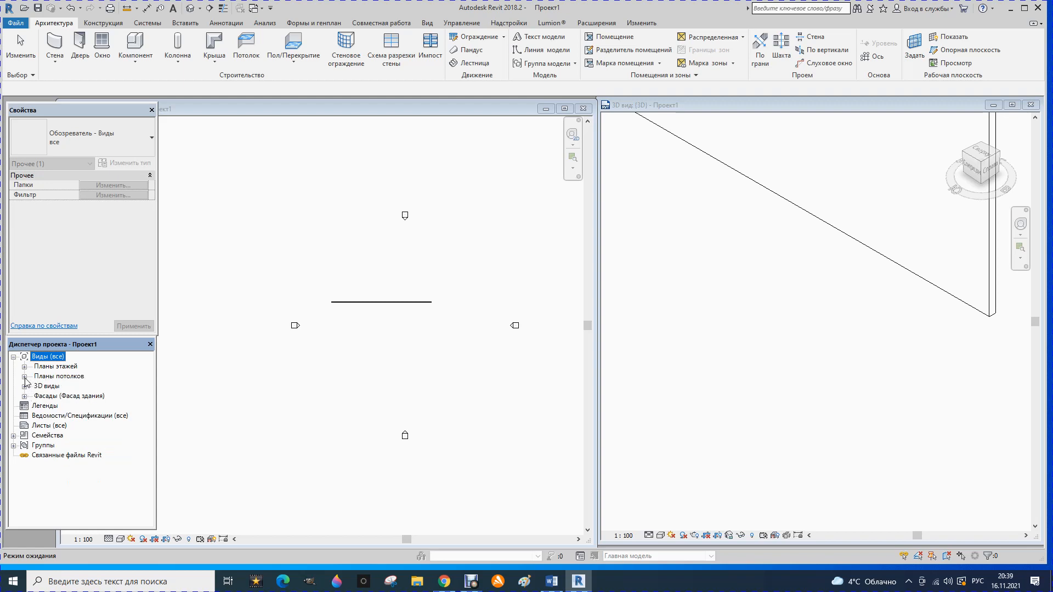
{"action": "left_click", "coordinate": [24, 376]}
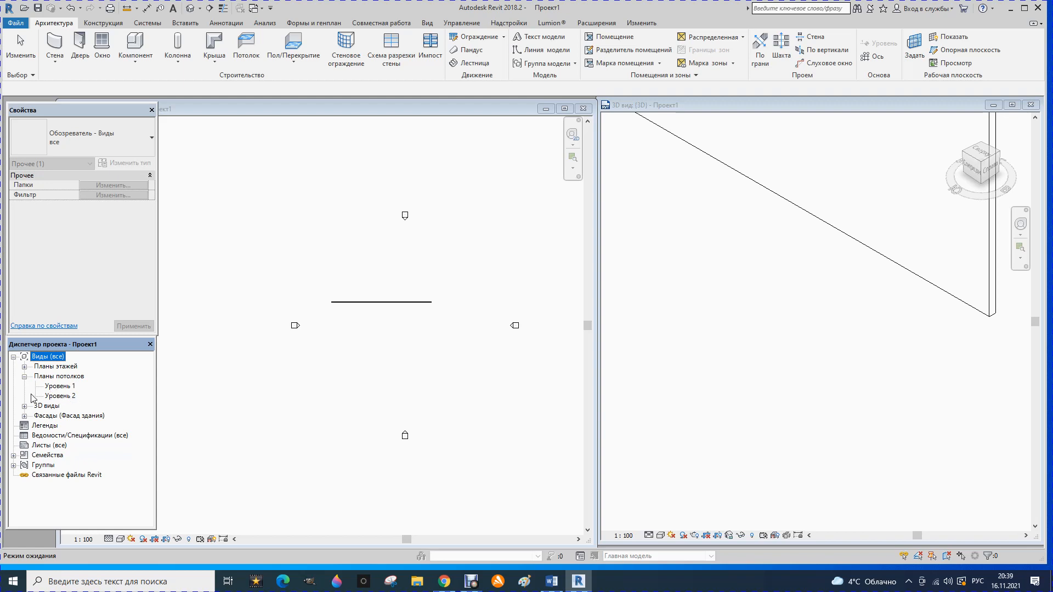
{"action": "left_click", "coordinate": [24, 377]}
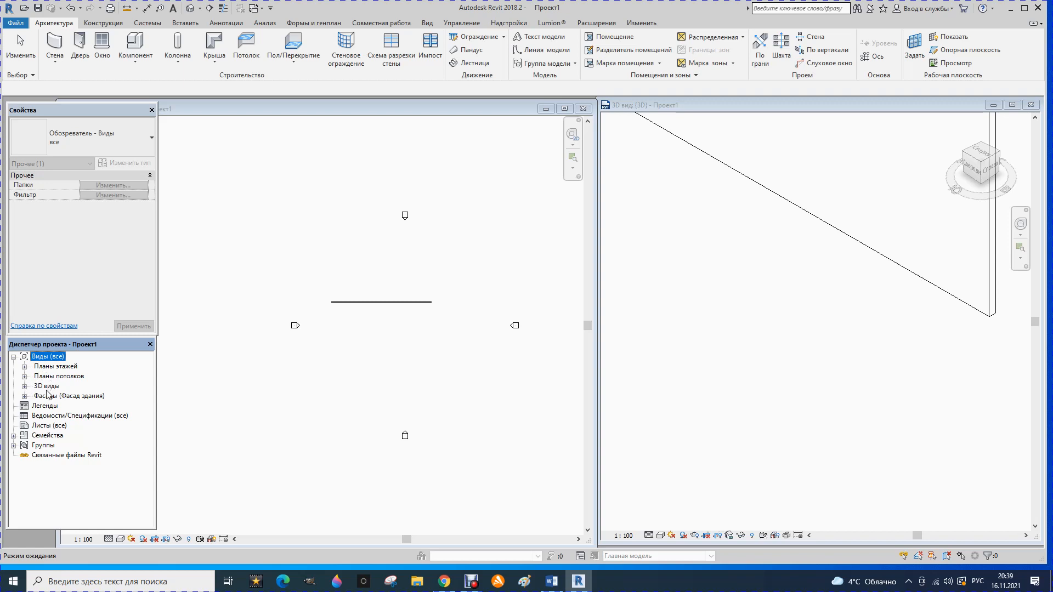
{"action": "left_click", "coordinate": [24, 387]}
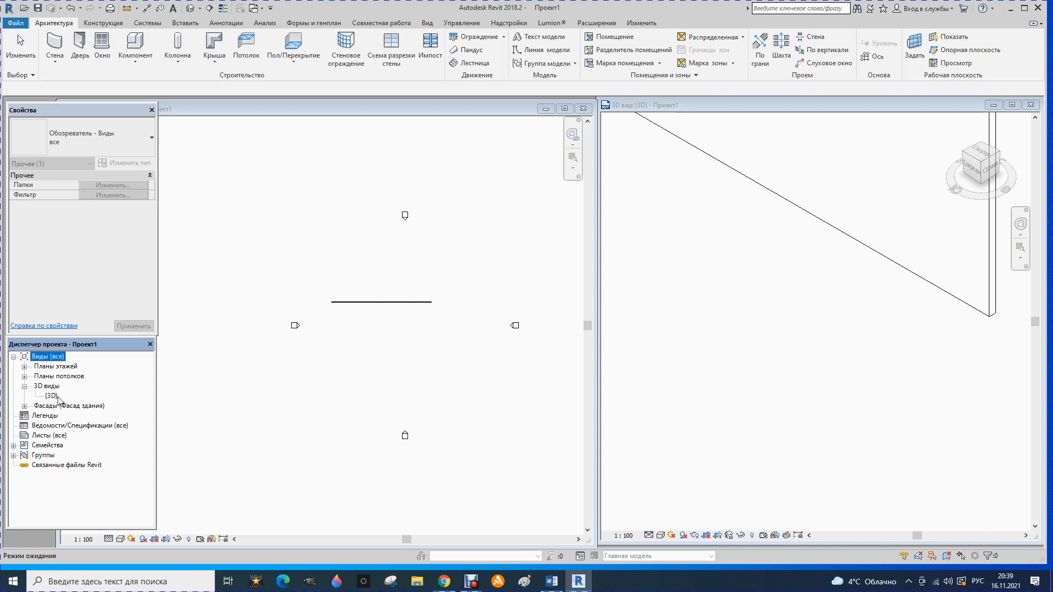
{"action": "left_click", "coordinate": [24, 386]}
{"action": "left_click", "coordinate": [24, 396]}
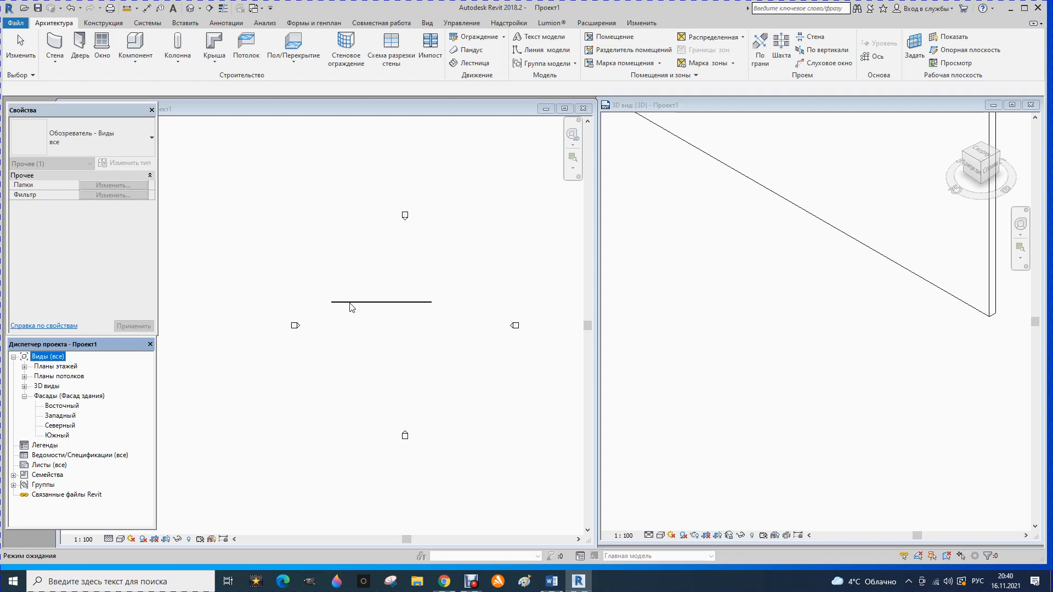
- Select both parts of the east elevation marker and move it straight outward, farther from the wall on the Уровень 1 plan
{"action": "scroll", "coordinate": [395, 306], "scroll_direction": "up", "scroll_amount": 5}
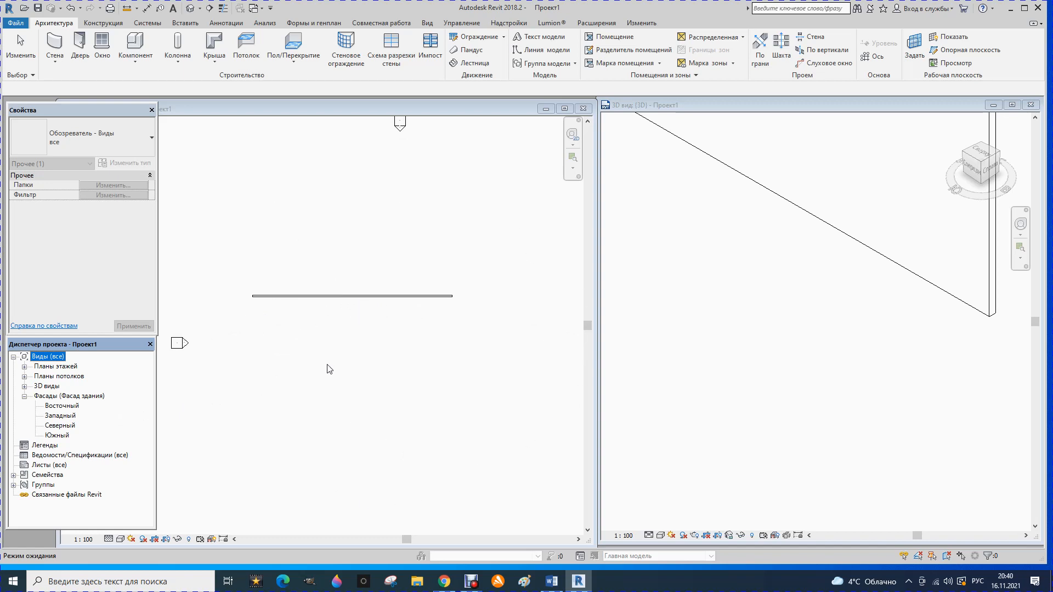
{"action": "scroll", "coordinate": [305, 303], "scroll_direction": "down", "scroll_amount": 2}
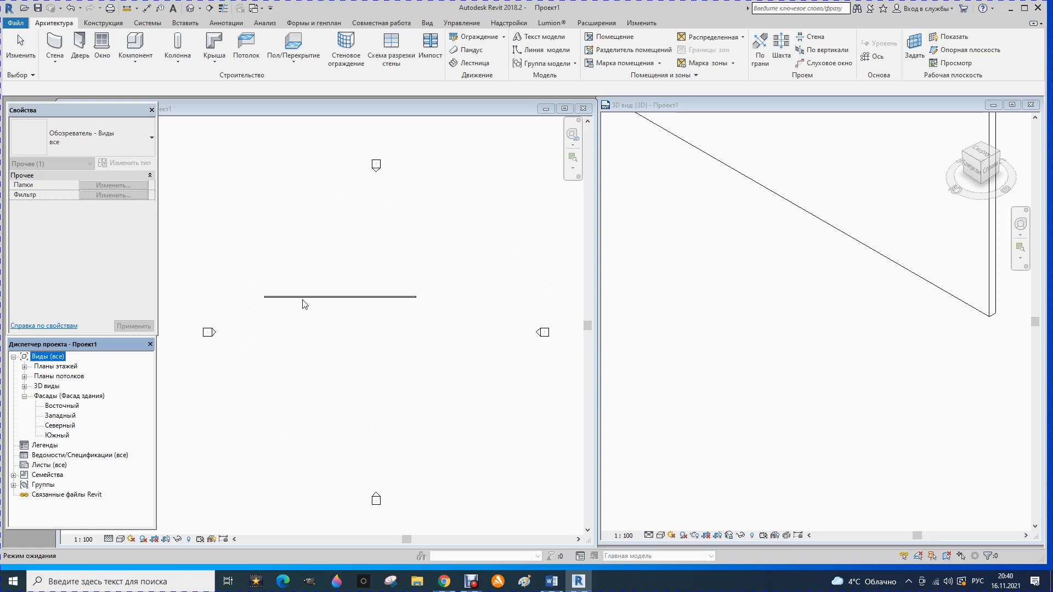
{"action": "scroll", "coordinate": [305, 304], "scroll_direction": "down", "scroll_amount": 4}
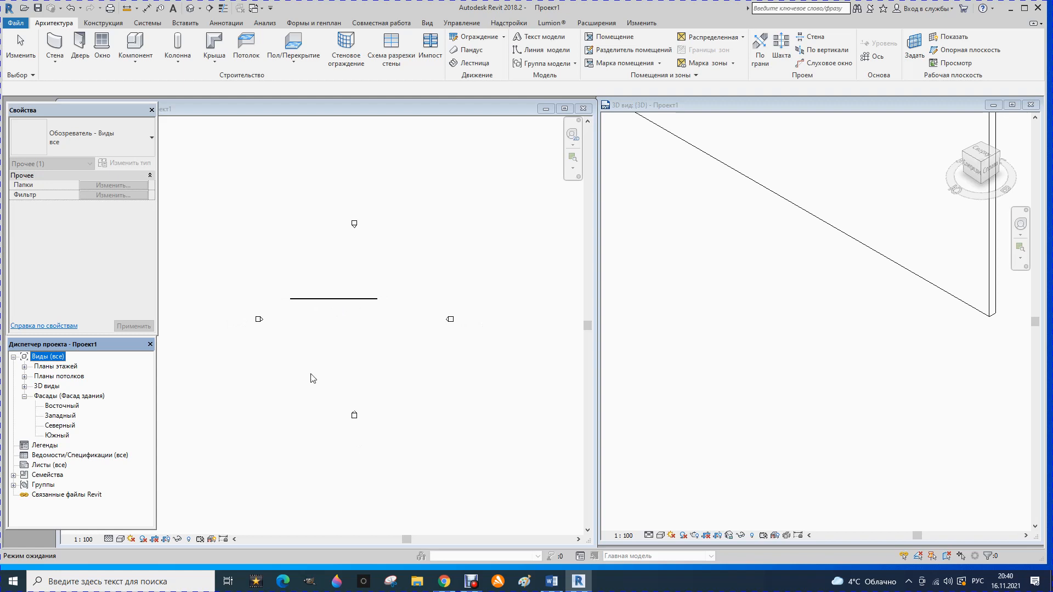
{"action": "scroll", "coordinate": [468, 304], "scroll_direction": "up", "scroll_amount": 1}
{"action": "left_click", "coordinate": [427, 313]}
{"action": "left_click_drag", "start_coordinate": [437, 305], "coordinate": [461, 351]}
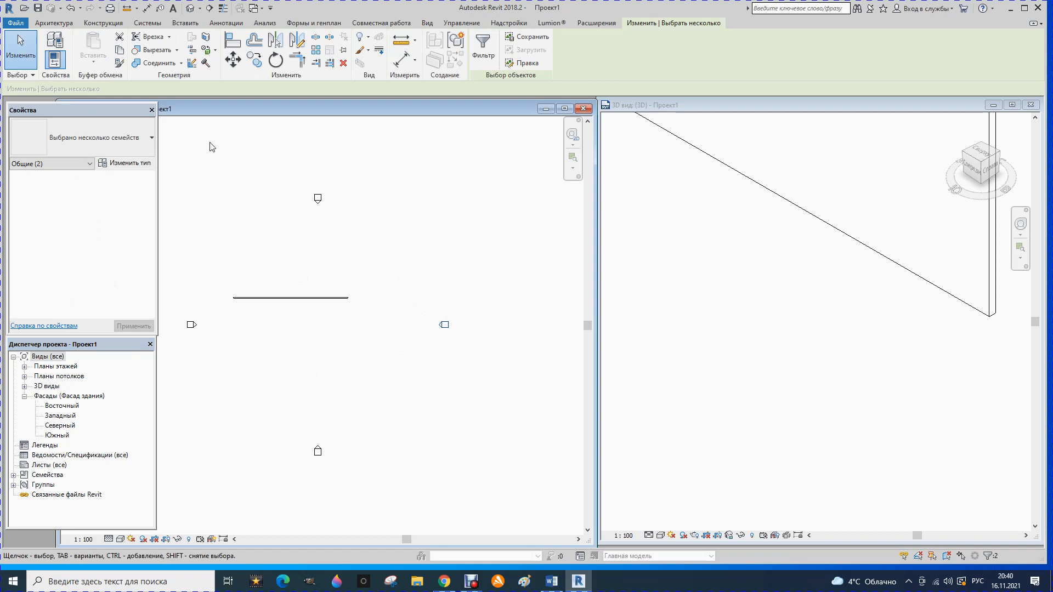
{"action": "left_click", "coordinate": [233, 59]}
{"action": "left_click", "coordinate": [441, 326]}
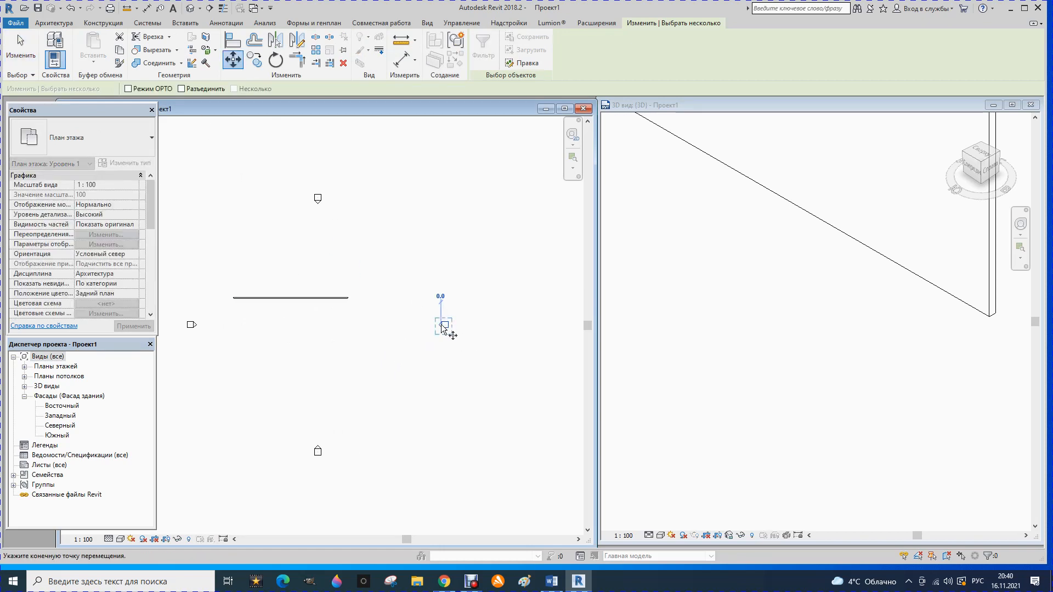
{"action": "left_click", "coordinate": [538, 326]}
{"action": "scroll", "coordinate": [447, 330], "scroll_direction": "down", "scroll_amount": 1}
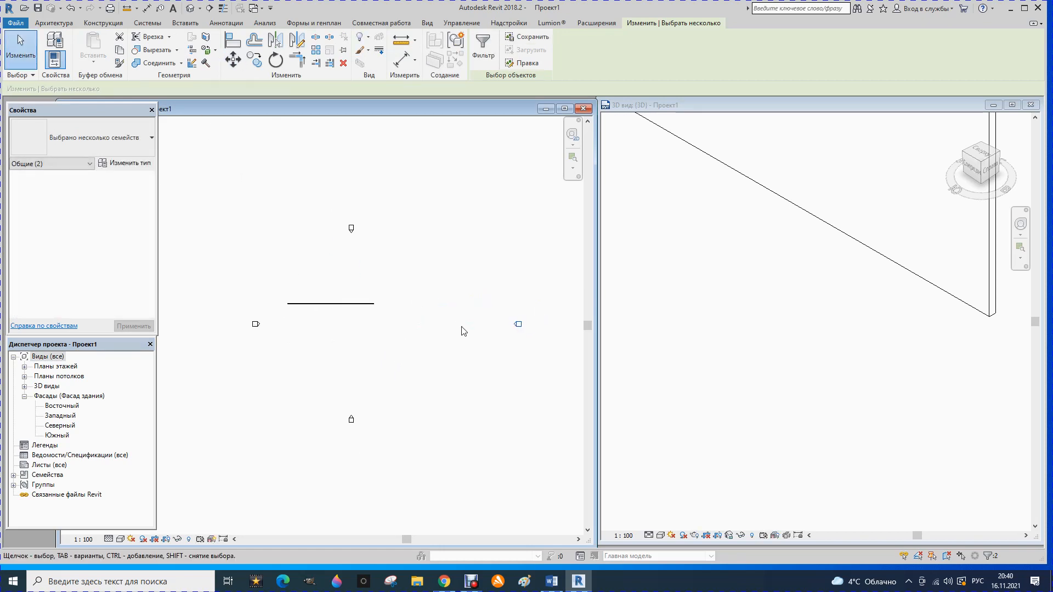
{"action": "scroll", "coordinate": [431, 355], "scroll_direction": "down", "scroll_amount": 1}
- Collapse the Фасады branch, expand Семейства and review its list of family categories from beginning to end
{"action": "left_click", "coordinate": [24, 396]}
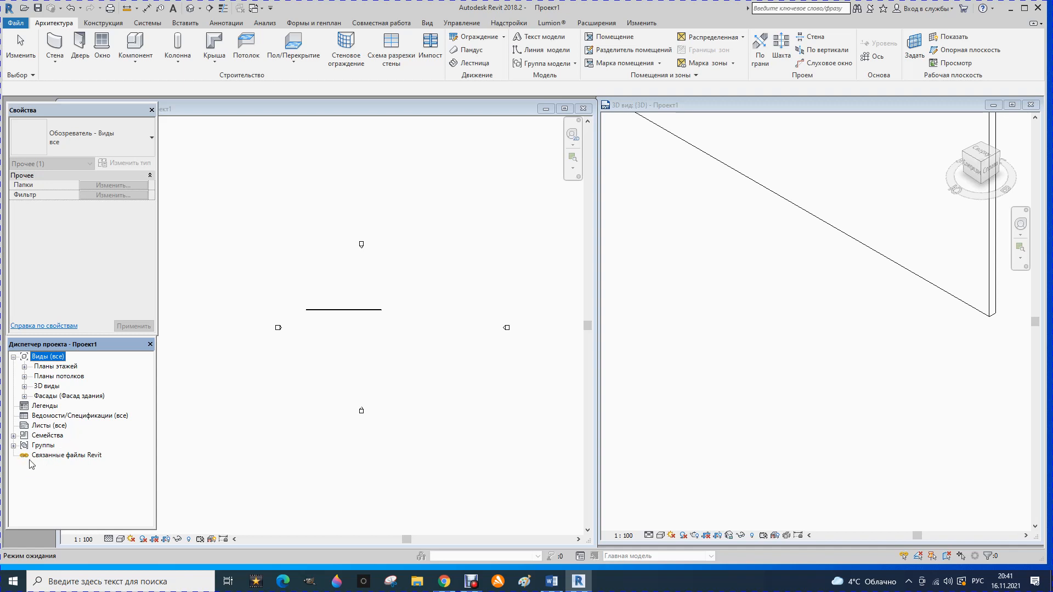
{"action": "left_click", "coordinate": [13, 436]}
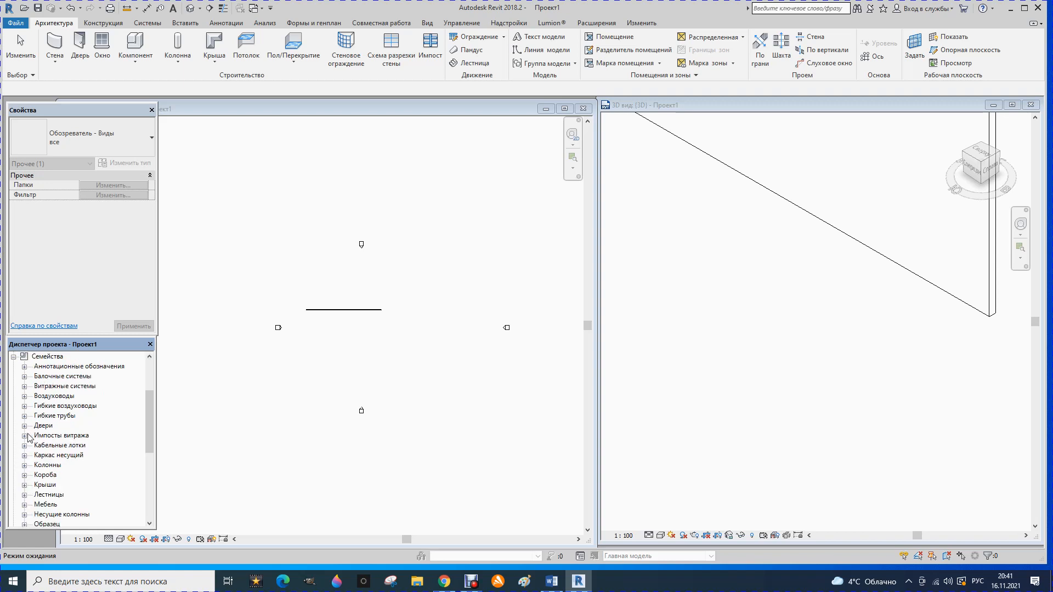
{"action": "scroll", "coordinate": [91, 465], "scroll_direction": "down", "scroll_amount": 4}
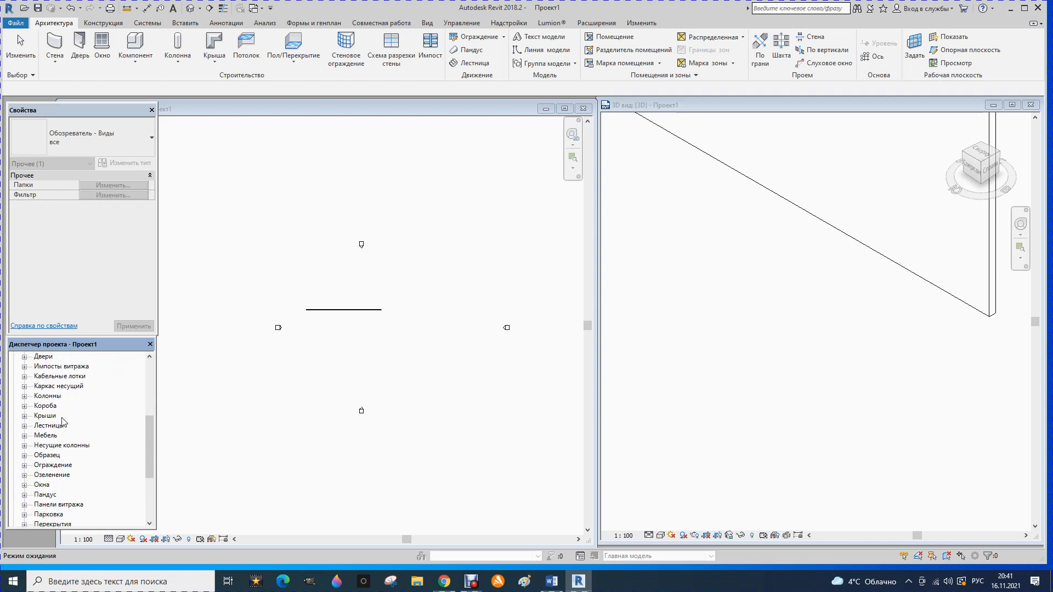
{"action": "scroll", "coordinate": [63, 421], "scroll_direction": "down", "scroll_amount": 3}
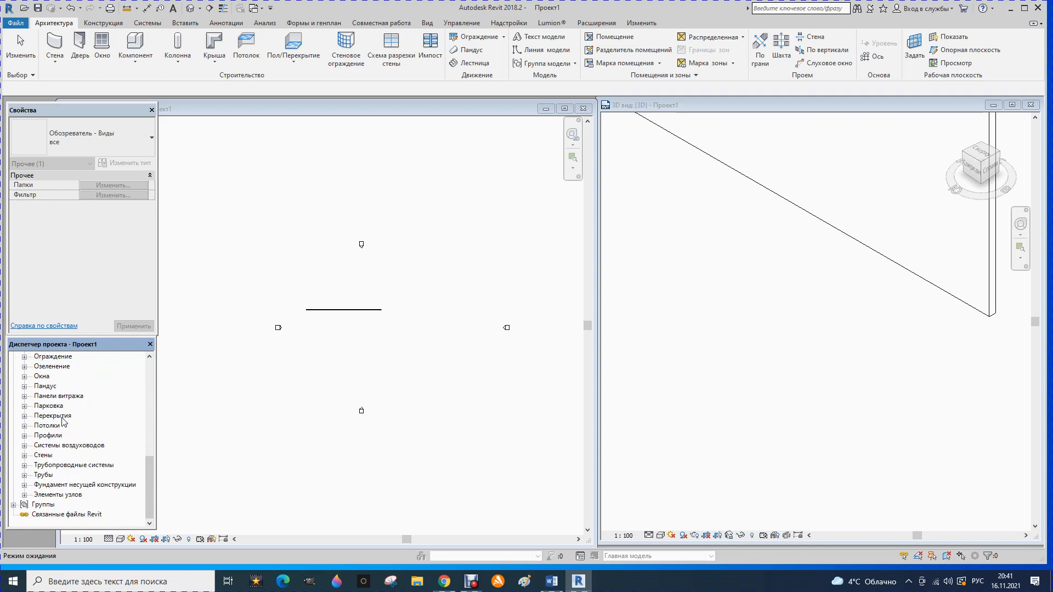
{"action": "scroll", "coordinate": [63, 421], "scroll_direction": "up", "scroll_amount": 6}
{"action": "scroll", "coordinate": [63, 421], "scroll_direction": "up", "scroll_amount": 2}
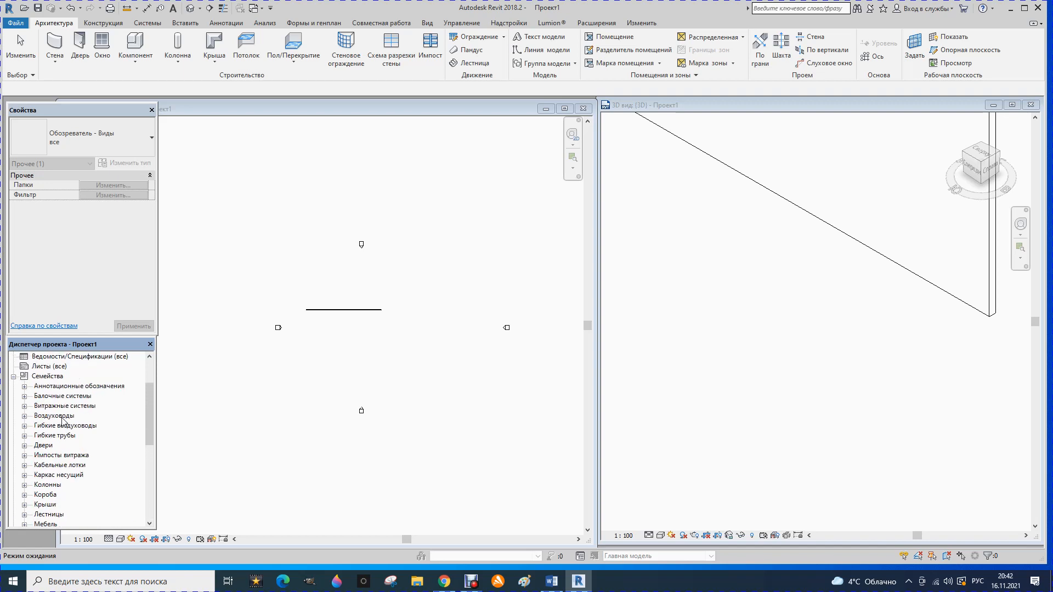
{"action": "scroll", "coordinate": [64, 421], "scroll_direction": "down", "scroll_amount": 1}
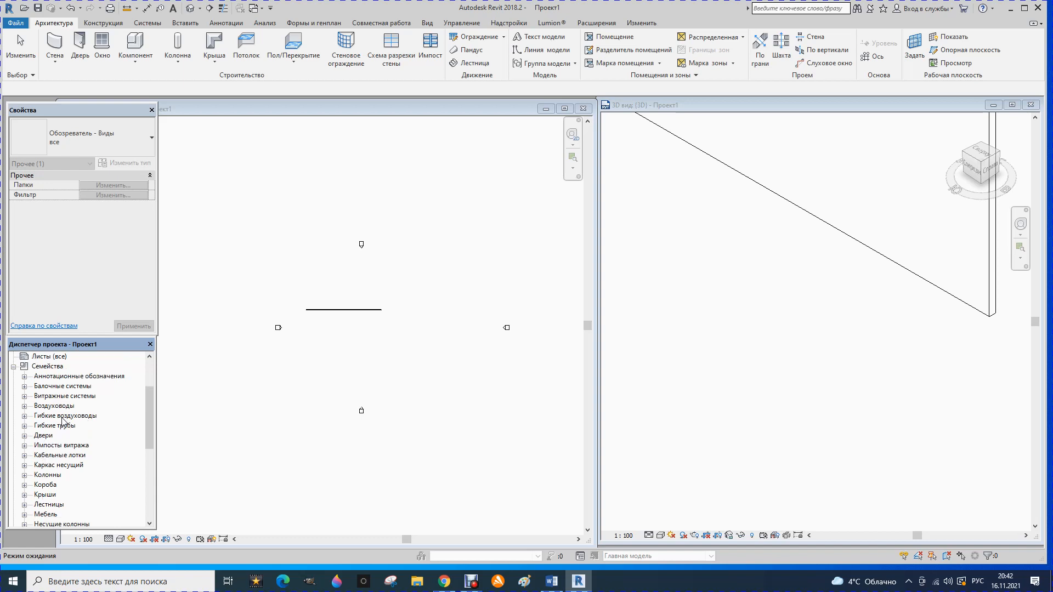
{"action": "scroll", "coordinate": [63, 421], "scroll_direction": "down", "scroll_amount": 1}
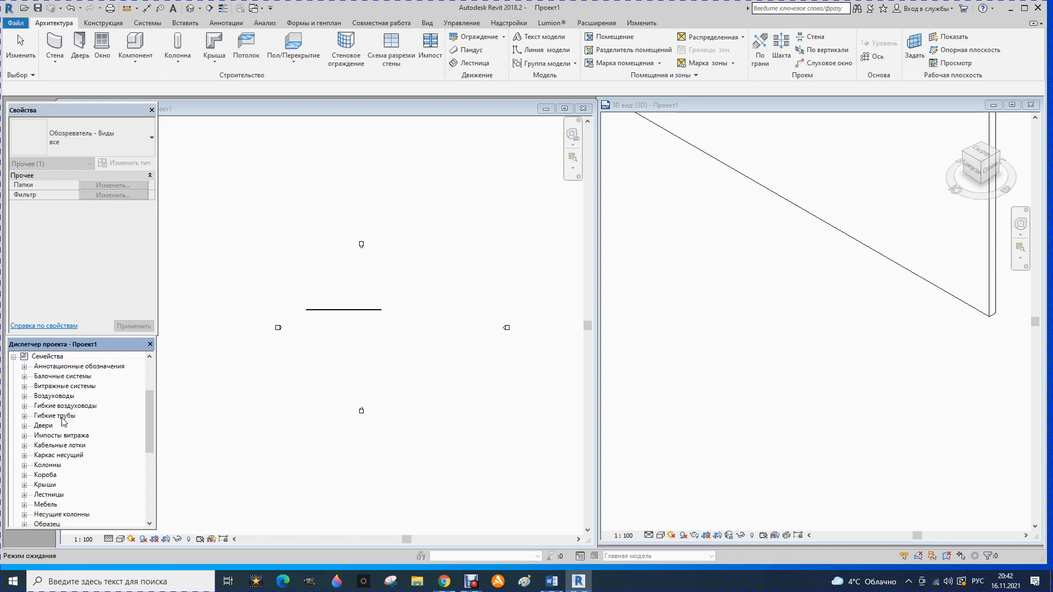
- From the Двери families, place a М_Однопольные-Щитовые door of type 0864 x 2032 мм at the midpoint of the wall
{"action": "left_click", "coordinate": [24, 426]}
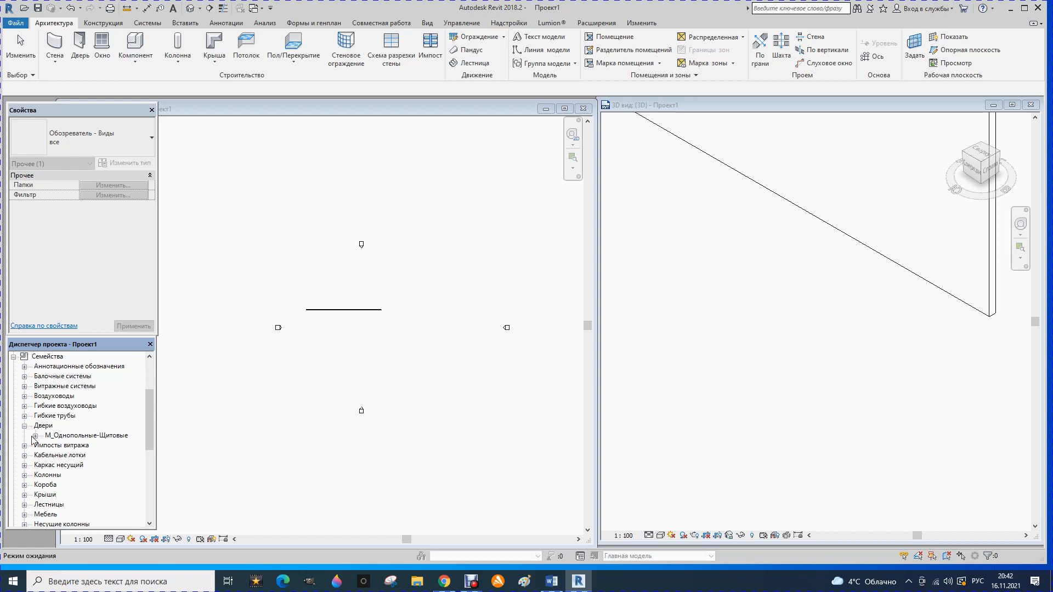
{"action": "left_click", "coordinate": [35, 436]}
{"action": "scroll", "coordinate": [77, 445], "scroll_direction": "down", "scroll_amount": 1}
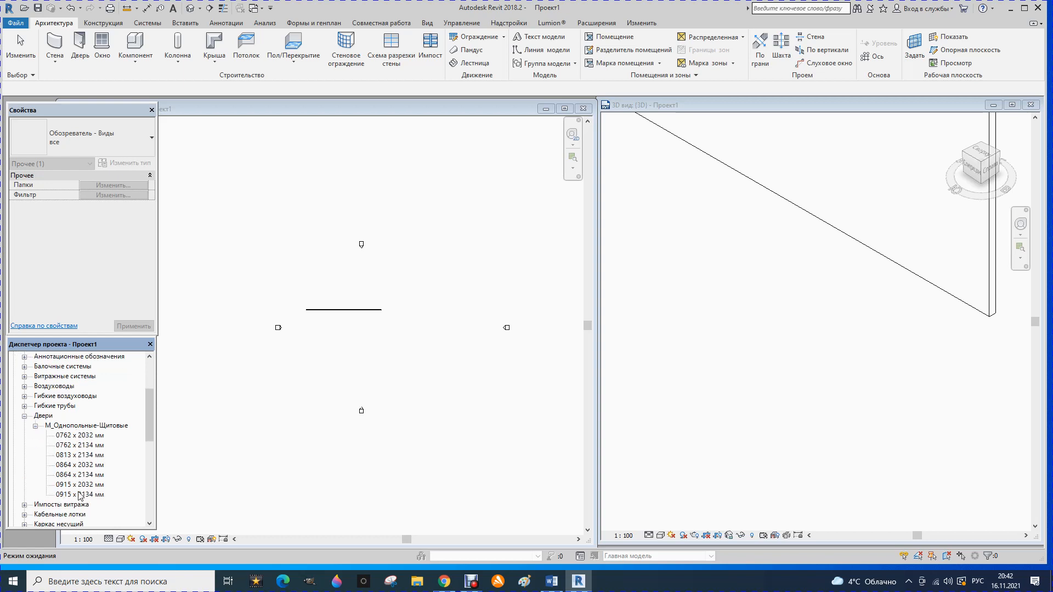
{"action": "left_click", "coordinate": [74, 466]}
{"action": "right_click", "coordinate": [74, 466]}
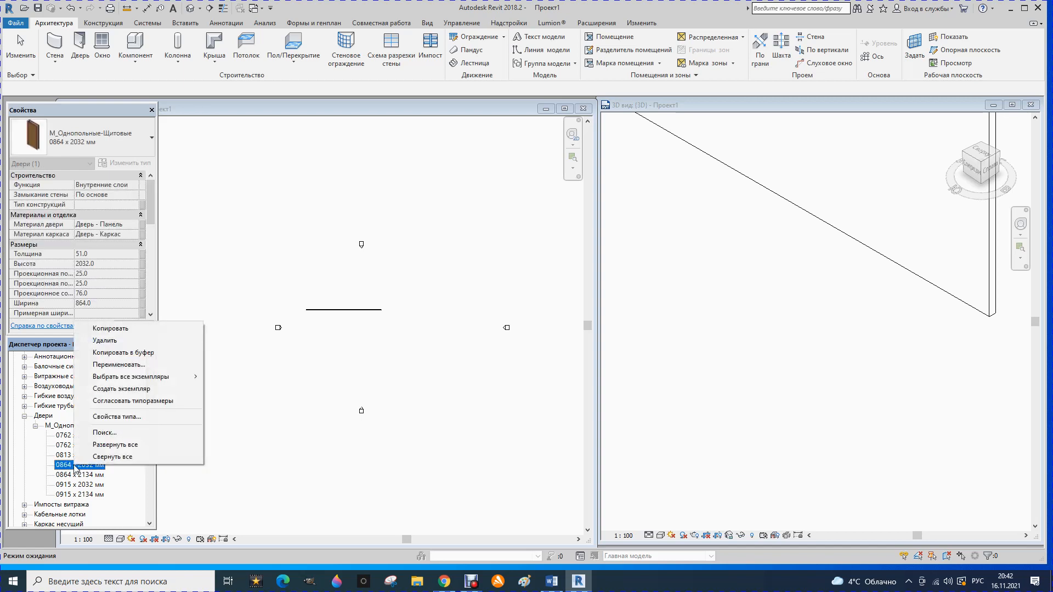
{"action": "left_click", "coordinate": [127, 388]}
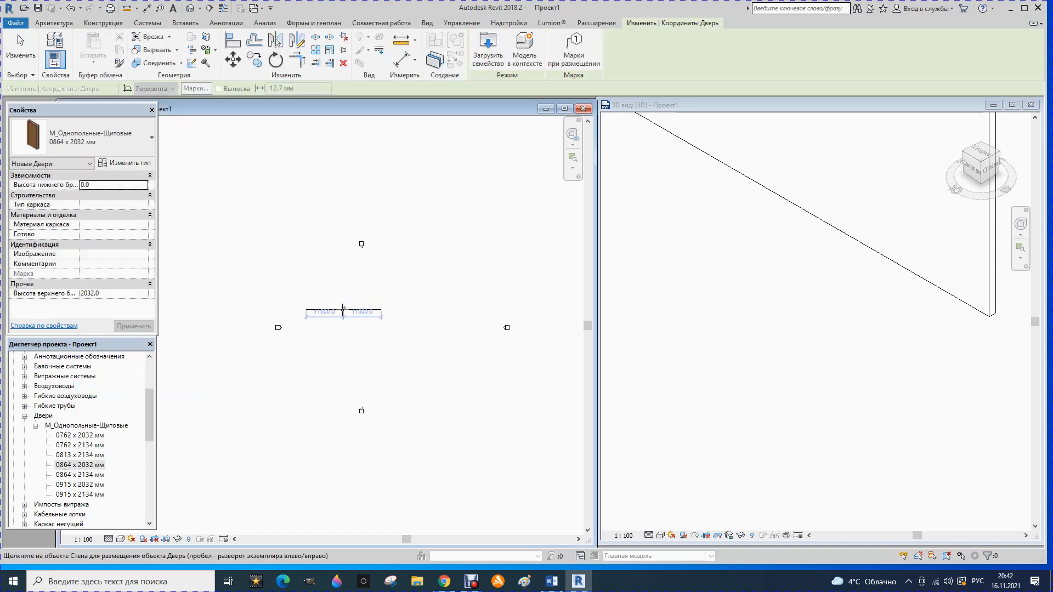
{"action": "left_click", "coordinate": [343, 309]}
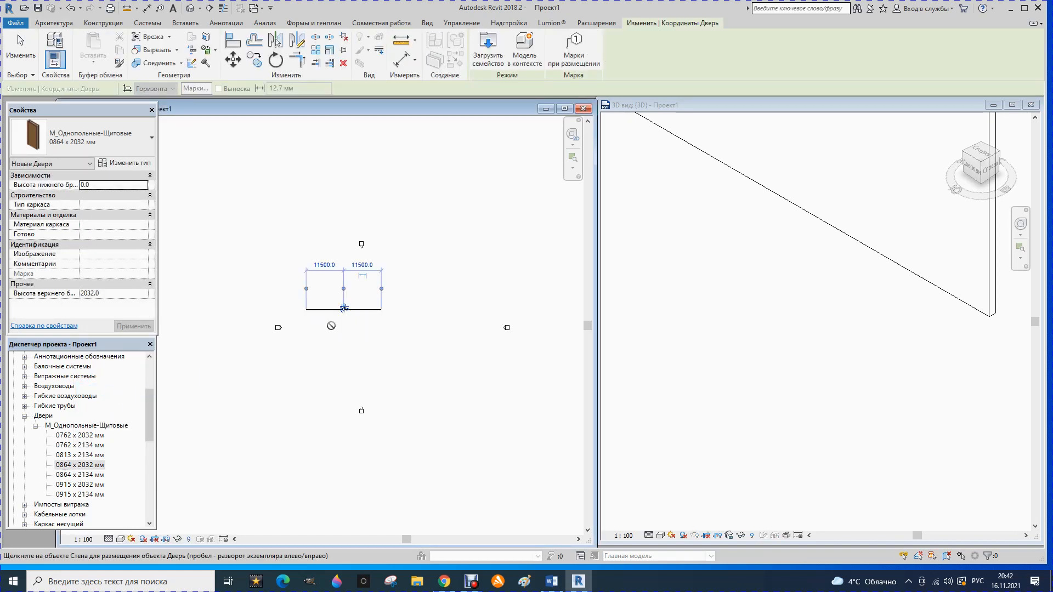
- Set the 3D view's visual style to Реалистичный and inspect the placed door up close, ending door placement
{"action": "scroll", "coordinate": [727, 277], "scroll_direction": "down", "scroll_amount": 2}
{"action": "scroll", "coordinate": [726, 276], "scroll_direction": "down", "scroll_amount": 2}
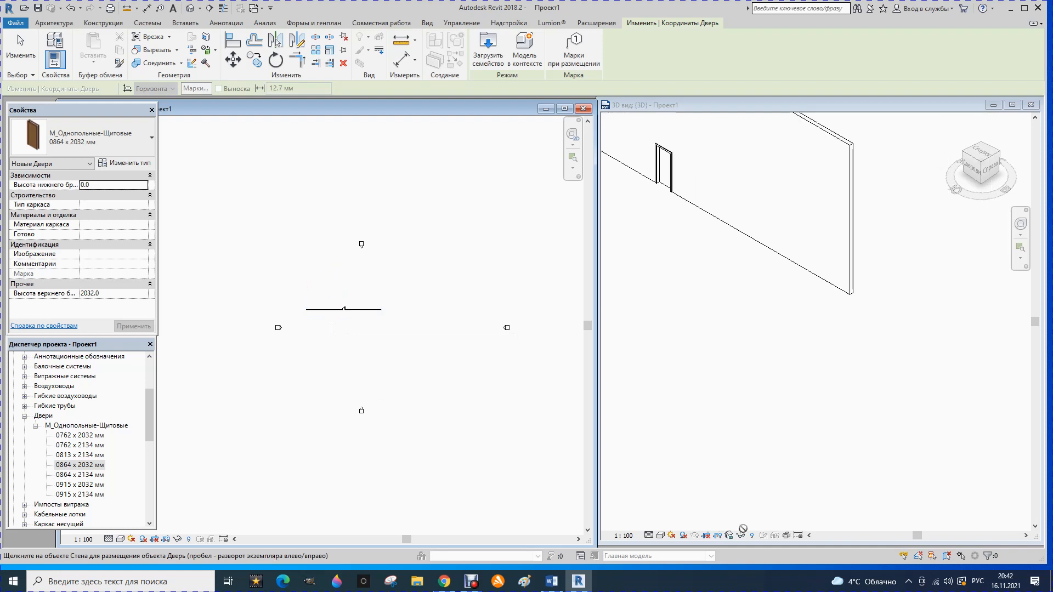
{"action": "left_click", "coordinate": [661, 536]}
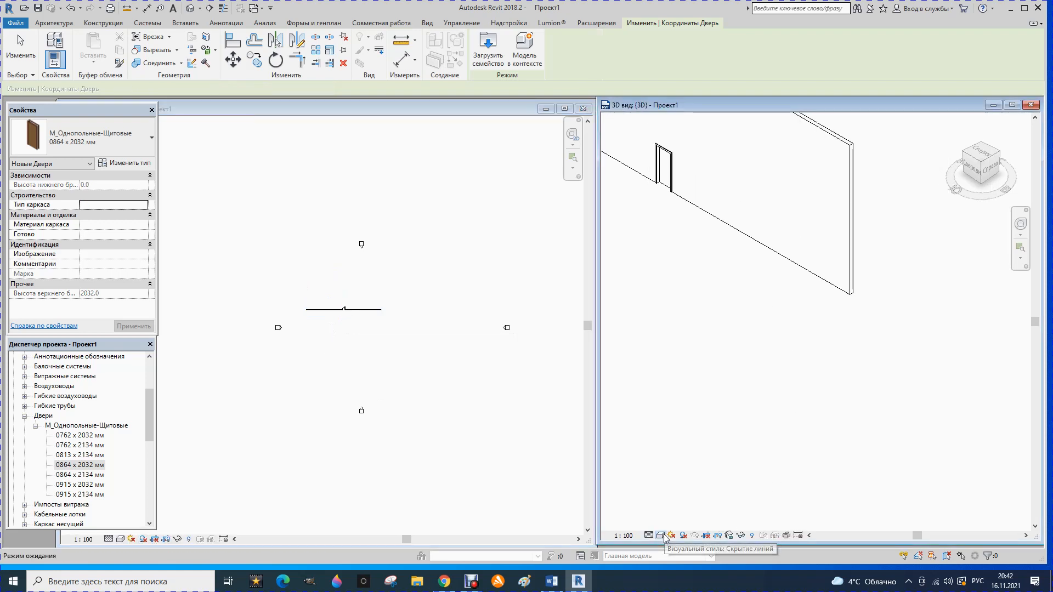
{"action": "left_click", "coordinate": [662, 536]}
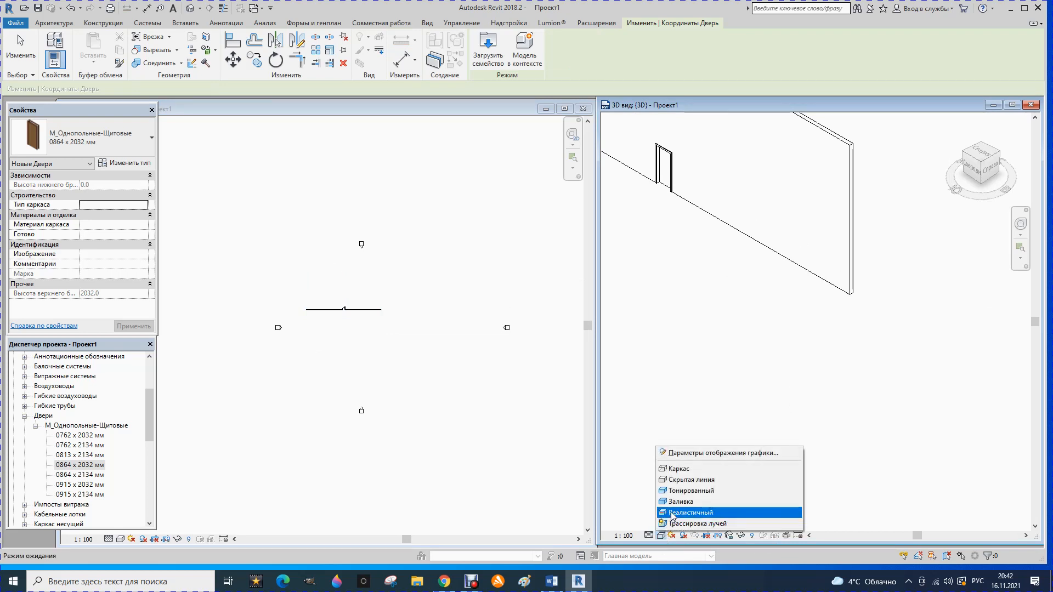
{"action": "left_click", "coordinate": [672, 512]}
{"action": "scroll", "coordinate": [745, 481], "scroll_direction": "down", "scroll_amount": 1}
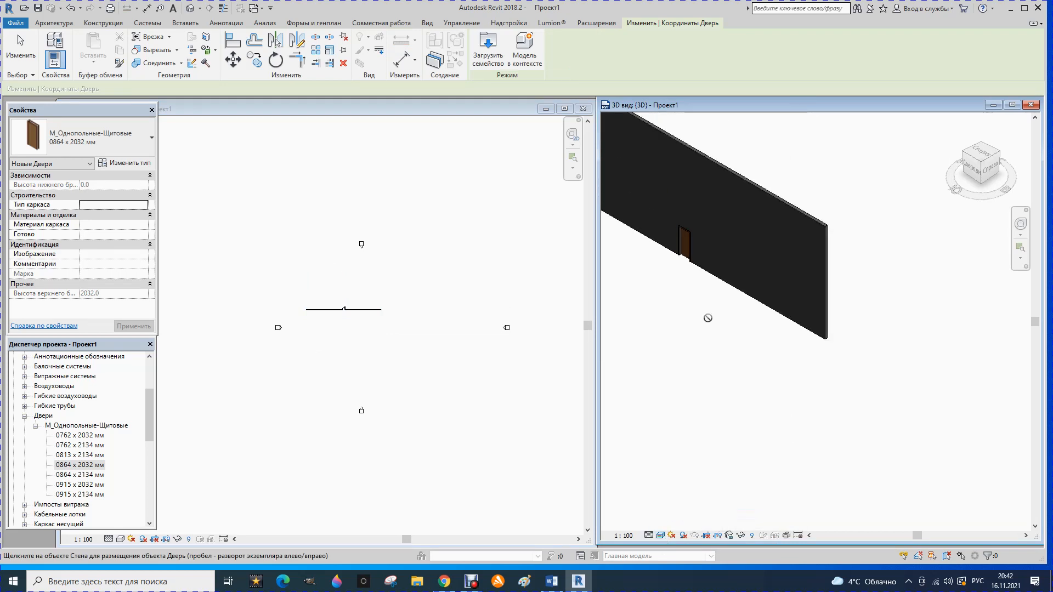
{"action": "scroll", "coordinate": [723, 328], "scroll_direction": "down", "scroll_amount": 2}
{"action": "scroll", "coordinate": [693, 271], "scroll_direction": "up", "scroll_amount": 2}
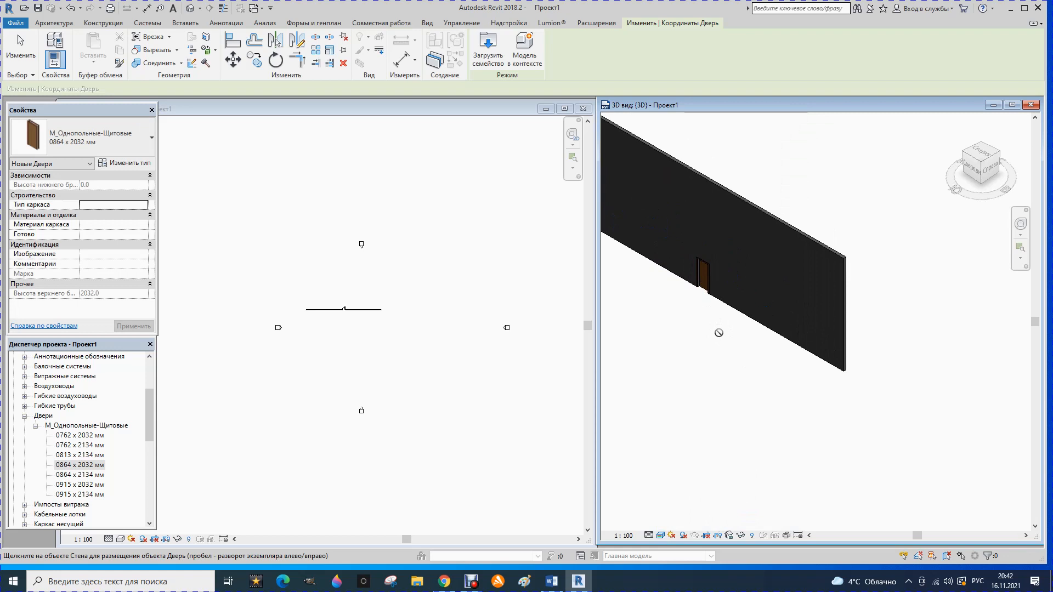
{"action": "key", "text": "Escape"}
{"action": "scroll", "coordinate": [703, 282], "scroll_direction": "up", "scroll_amount": 2}
{"action": "scroll", "coordinate": [703, 284], "scroll_direction": "up", "scroll_amount": 3}
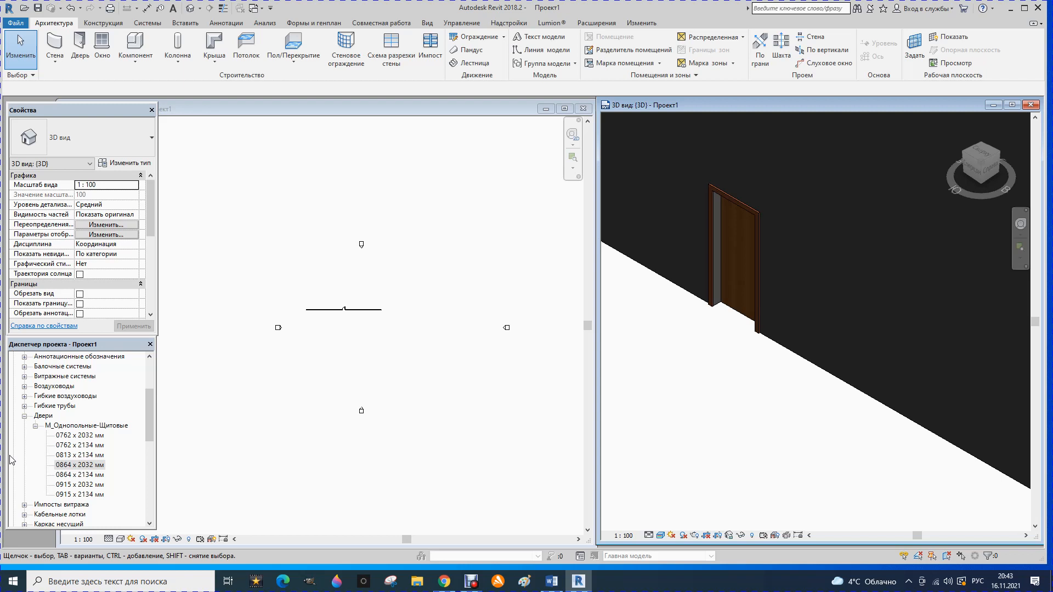
- Collapse Двери and examine the Лестницы family category, including its Косоур type, leaving Лестницы collapsed
{"action": "scroll", "coordinate": [45, 420], "scroll_direction": "down", "scroll_amount": 1}
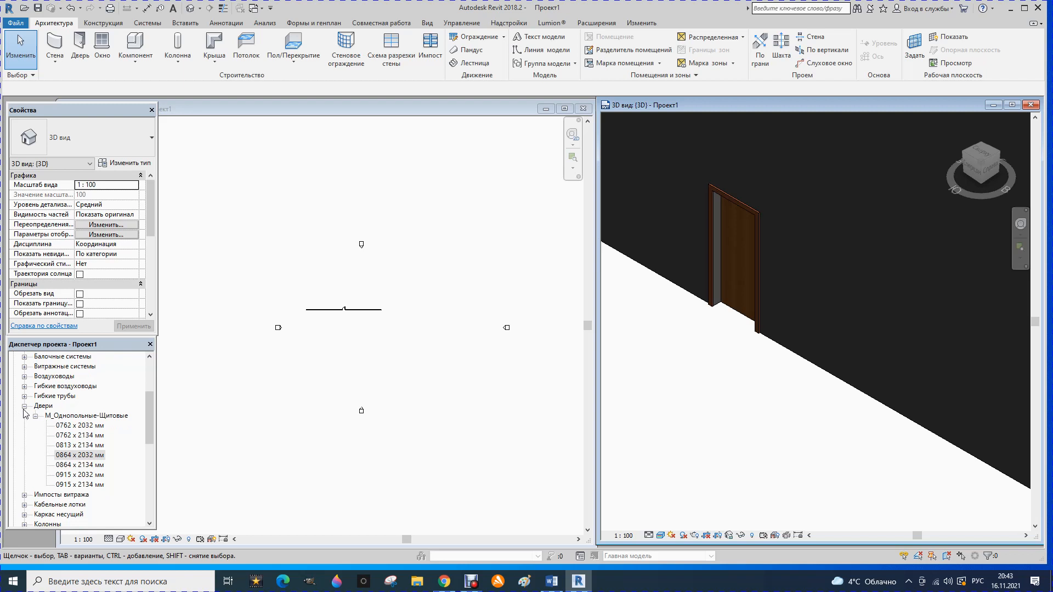
{"action": "left_click", "coordinate": [25, 408]}
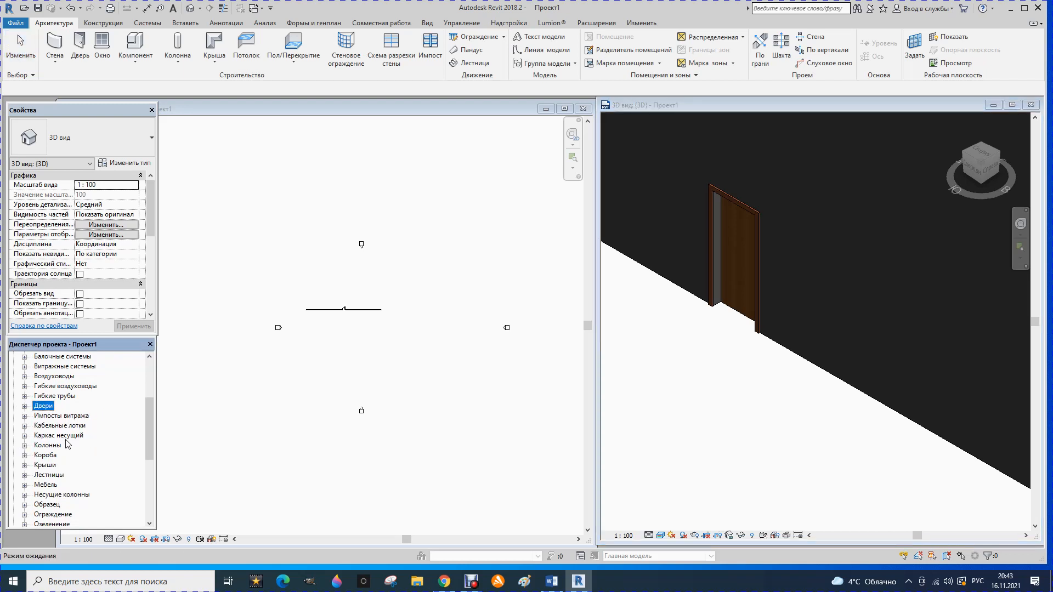
{"action": "scroll", "coordinate": [67, 444], "scroll_direction": "down", "scroll_amount": 3}
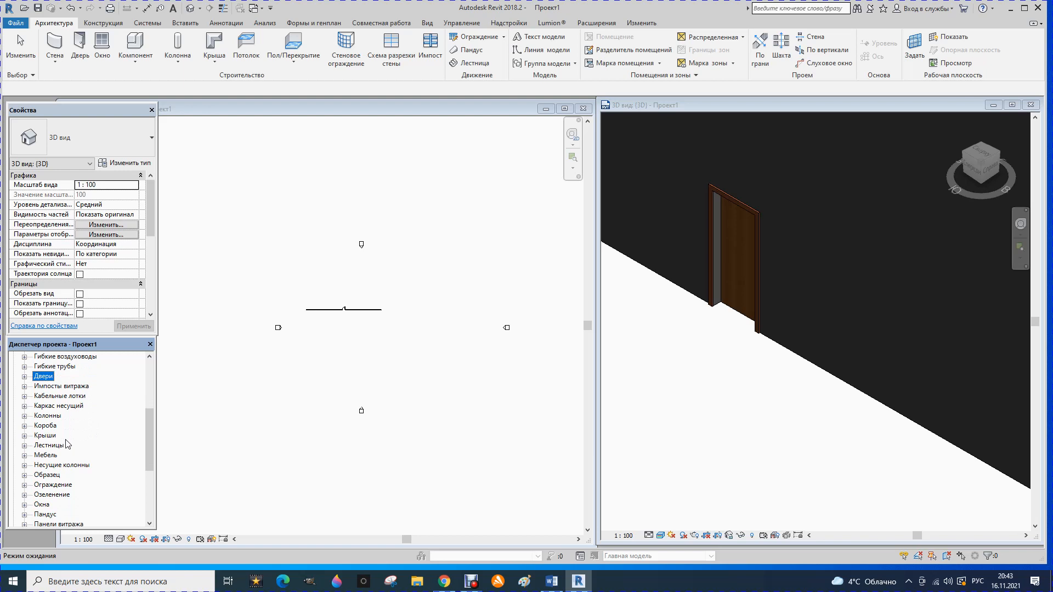
{"action": "left_click", "coordinate": [24, 446]}
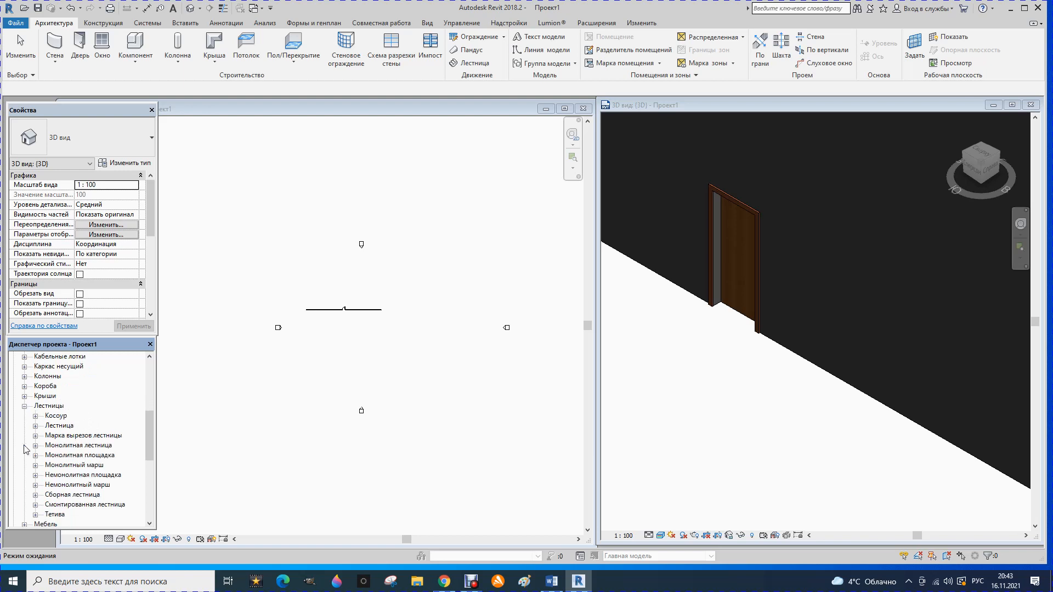
{"action": "scroll", "coordinate": [88, 412], "scroll_direction": "down", "scroll_amount": 2}
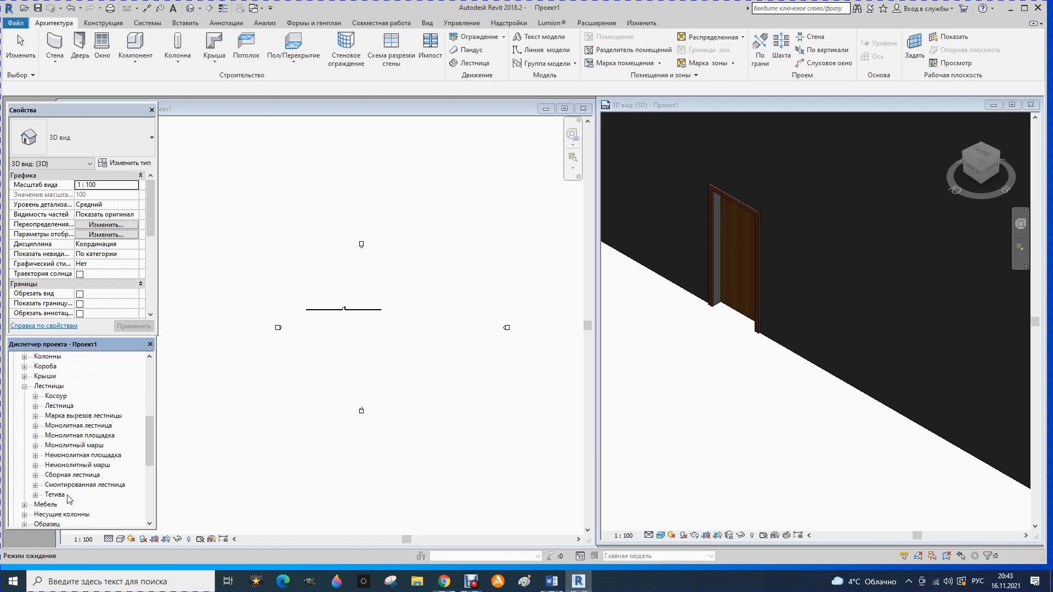
{"action": "left_click", "coordinate": [35, 396]}
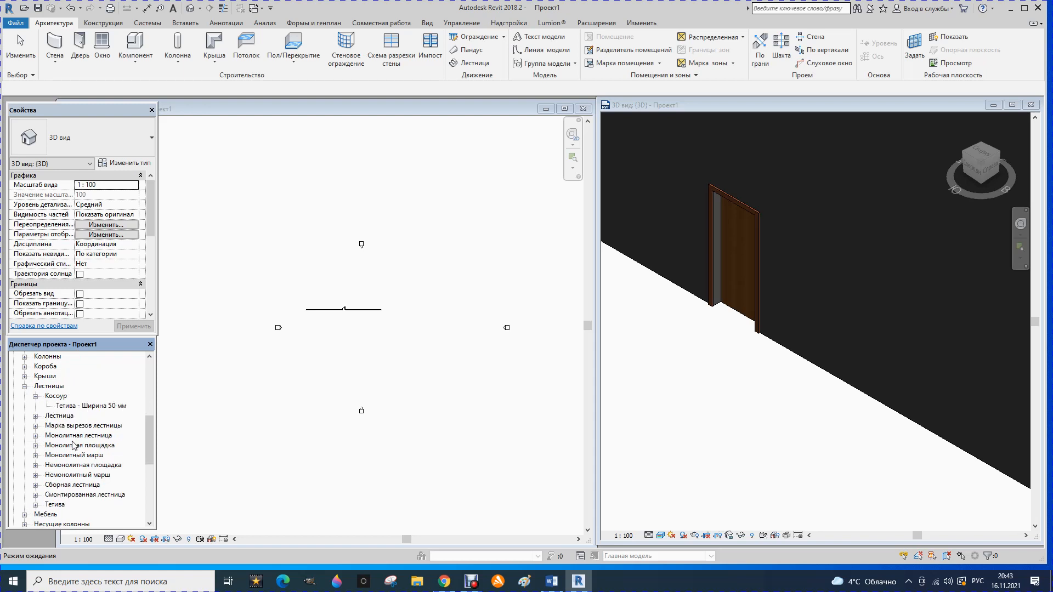
{"action": "left_click", "coordinate": [24, 388]}
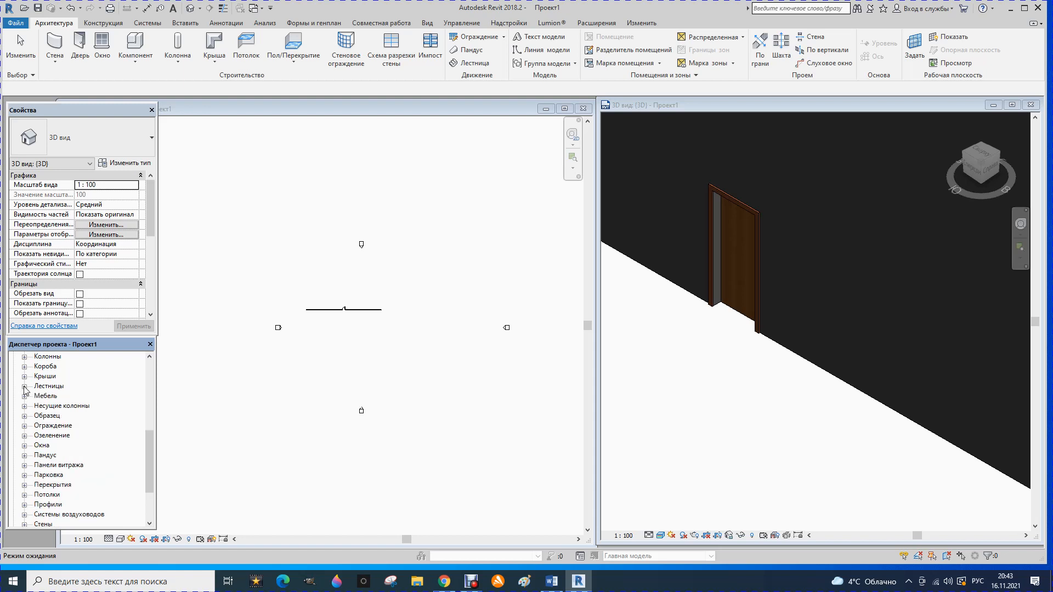
- Examine the families under Элементы узлов, collapse that category and return to the start of the Семейства list
{"action": "scroll", "coordinate": [68, 433], "scroll_direction": "down", "scroll_amount": 4}
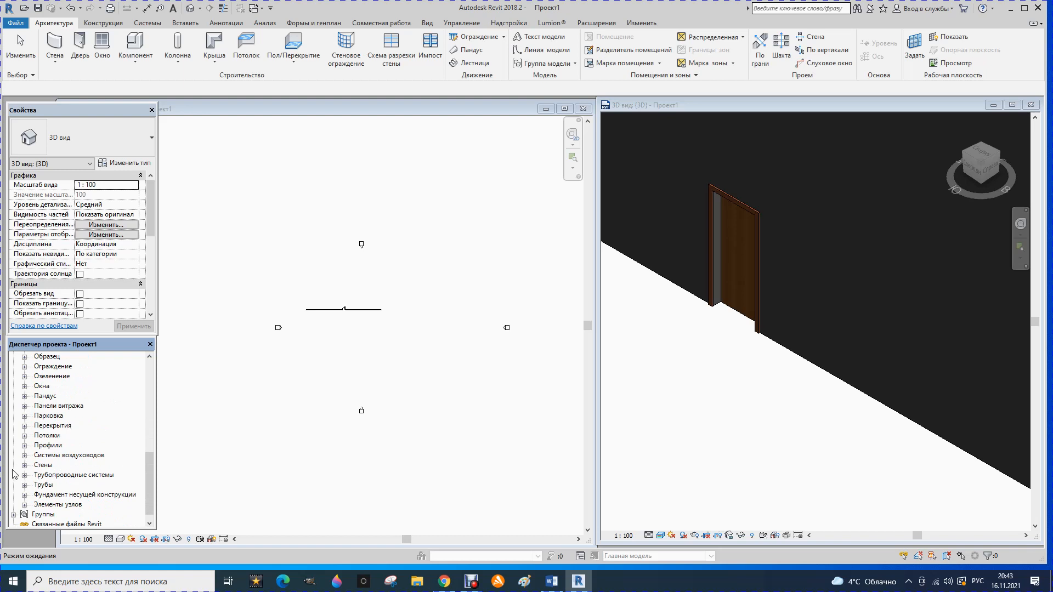
{"action": "left_click", "coordinate": [24, 505]}
{"action": "scroll", "coordinate": [84, 482], "scroll_direction": "down", "scroll_amount": 1}
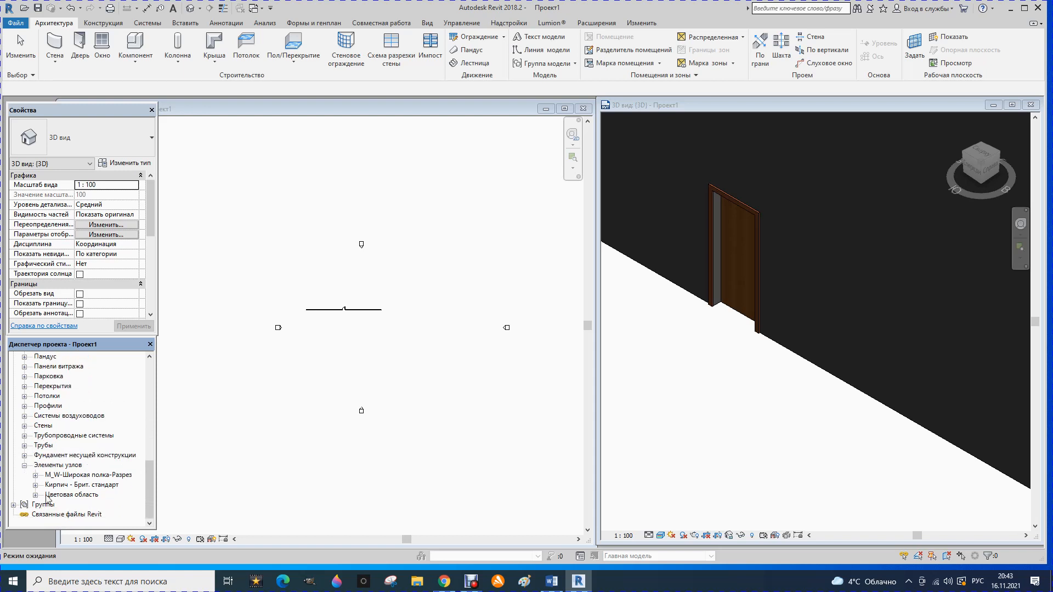
{"action": "left_click", "coordinate": [25, 465]}
{"action": "scroll", "coordinate": [86, 448], "scroll_direction": "up", "scroll_amount": 1}
{"action": "scroll", "coordinate": [86, 448], "scroll_direction": "up", "scroll_amount": 5}
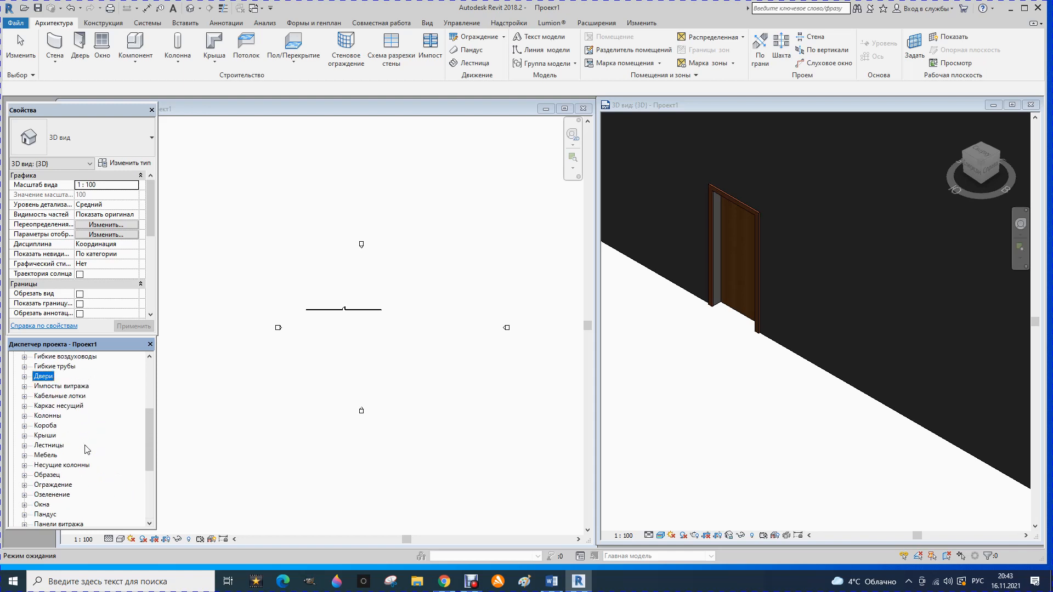
{"action": "scroll", "coordinate": [86, 448], "scroll_direction": "up", "scroll_amount": 2}
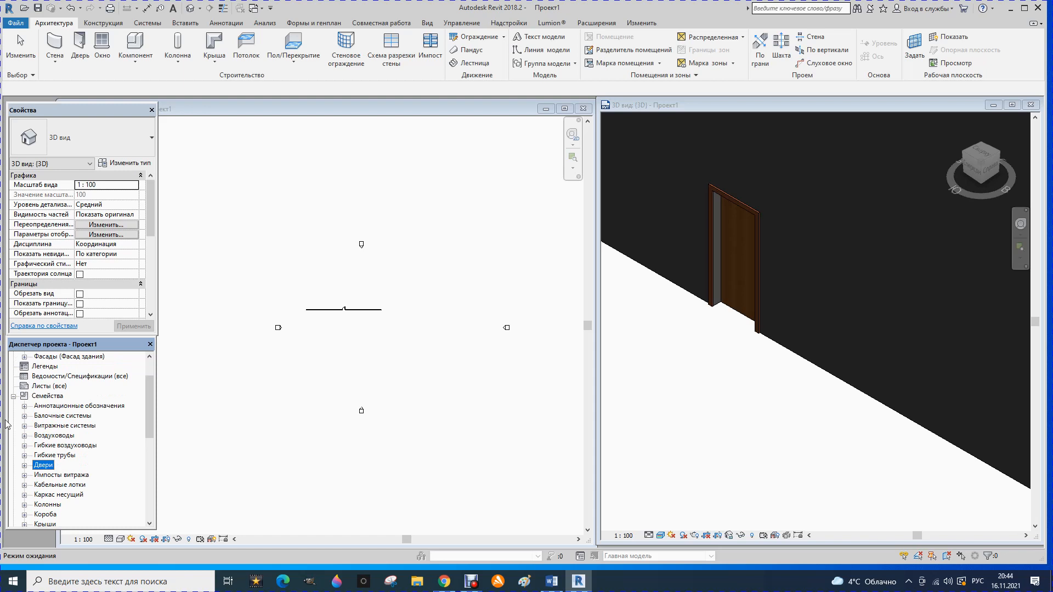
- Collapse the Семейства branch and check what the Группы branch contains, leaving it collapsed
{"action": "left_click", "coordinate": [13, 397]}
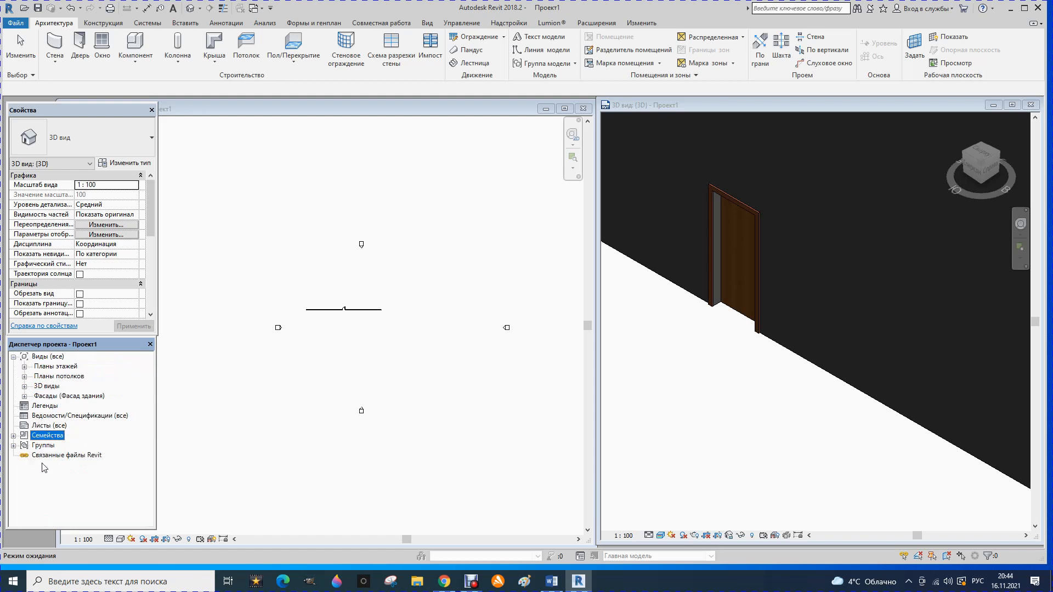
{"action": "left_click", "coordinate": [13, 446]}
{"action": "left_click", "coordinate": [14, 447]}
- Look over the Формы и генплан and Совместная работа tool sets, ending on the Архитектура tools
{"action": "left_click", "coordinate": [311, 24]}
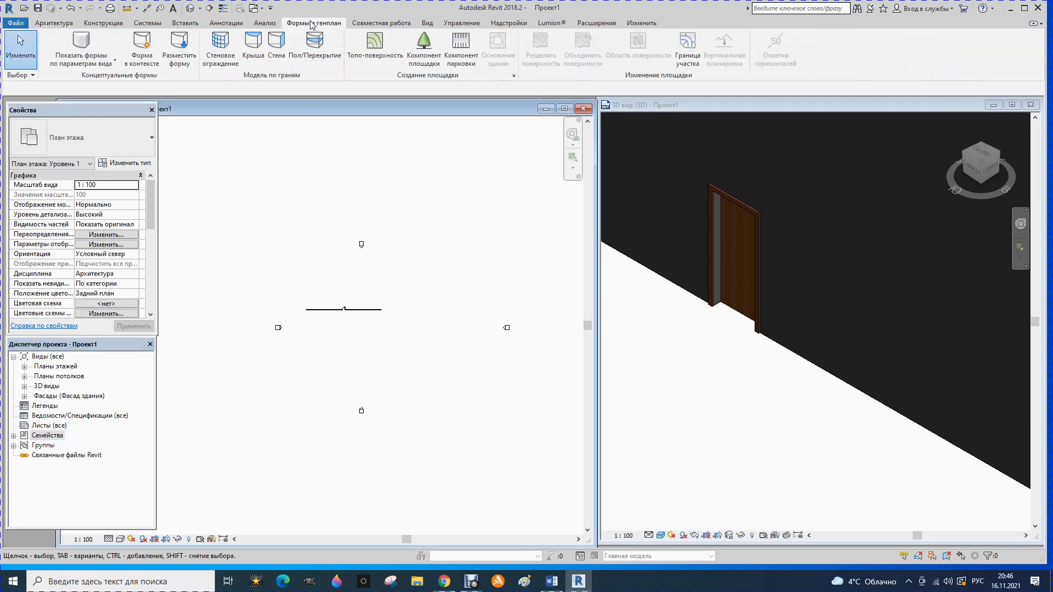
{"action": "left_click", "coordinate": [374, 23]}
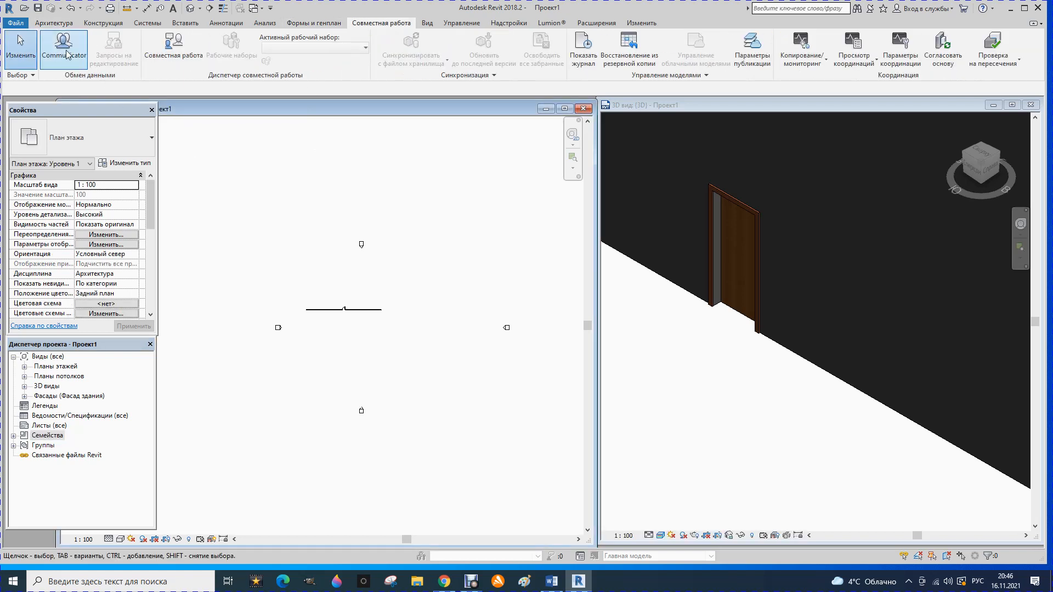
{"action": "left_click", "coordinate": [54, 23]}
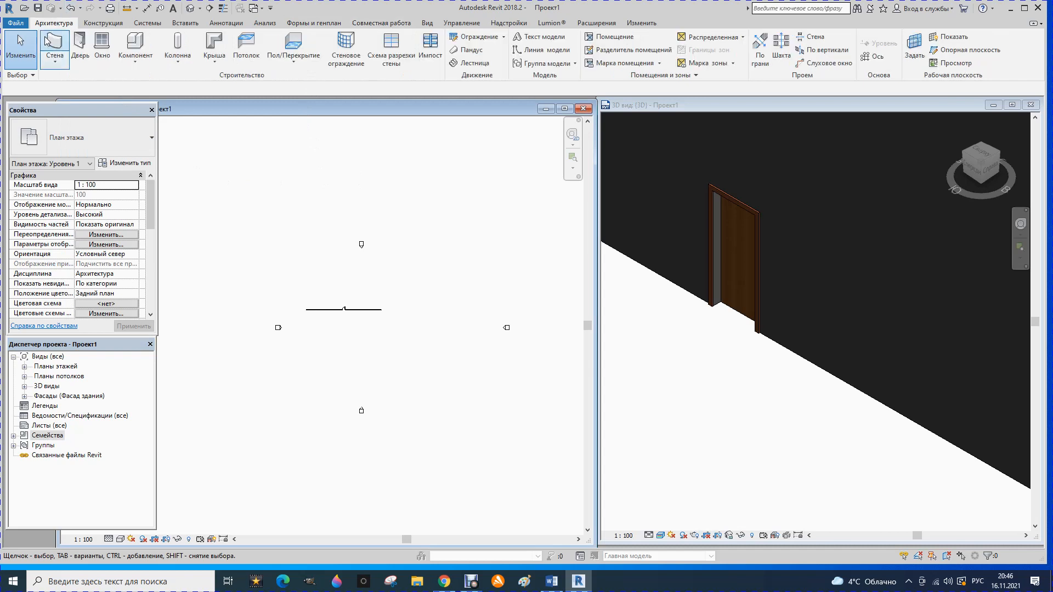